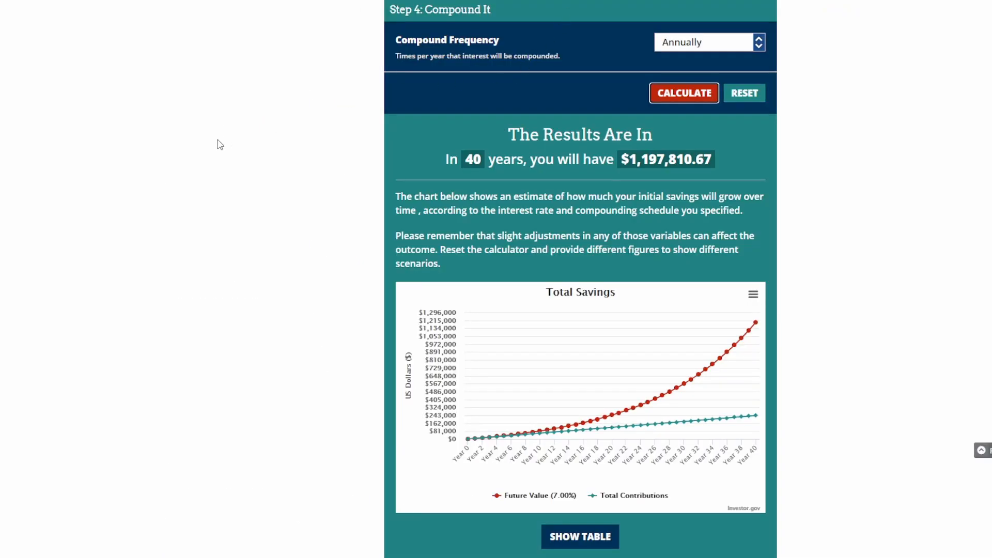
Review the compound interest calculator's investment, contribution, time and interest inputs together with the projected savings results.
{"action": "scroll", "coordinate": [218, 139], "scroll_direction": "up", "scroll_amount": 8}
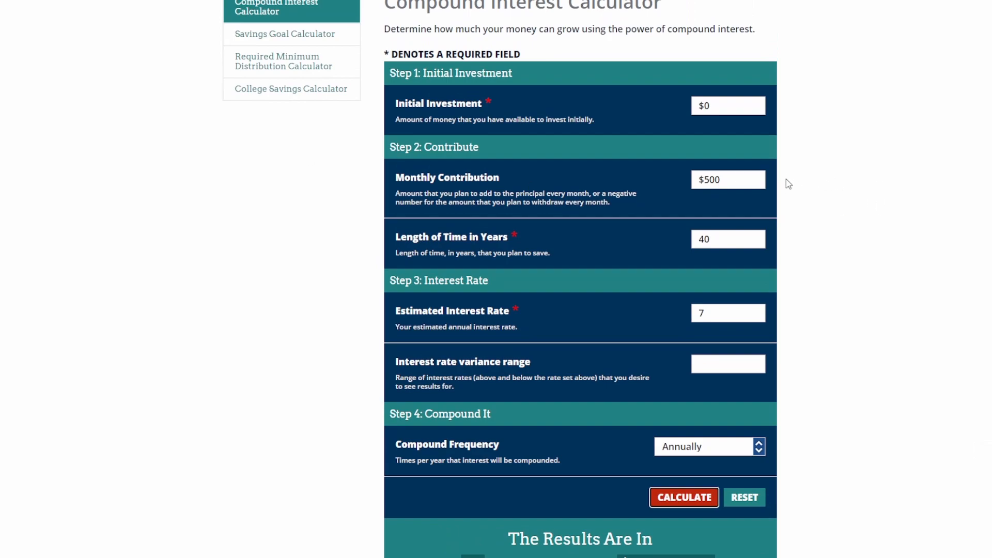
{"action": "scroll", "coordinate": [782, 188], "scroll_direction": "down", "scroll_amount": 2}
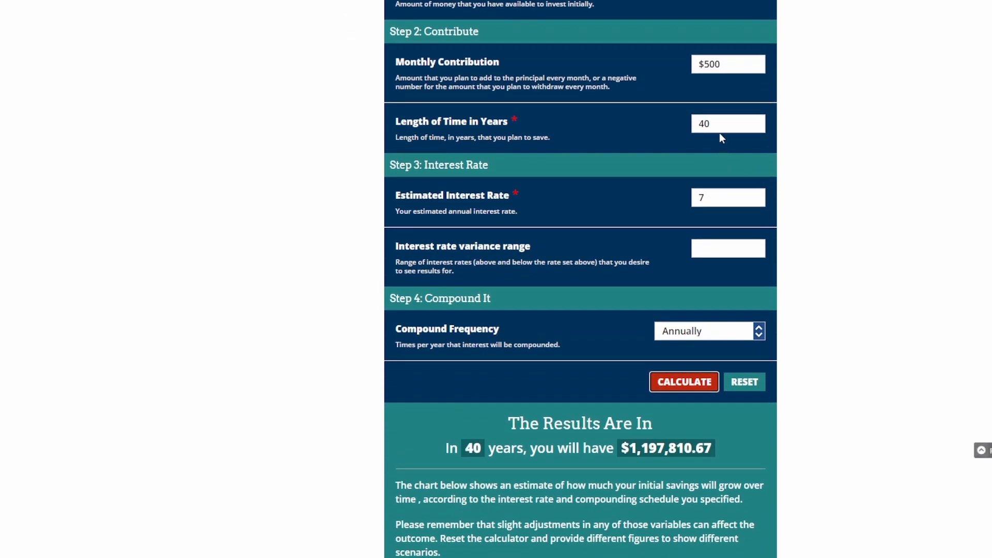
{"action": "scroll", "coordinate": [720, 134], "scroll_direction": "down", "scroll_amount": 1}
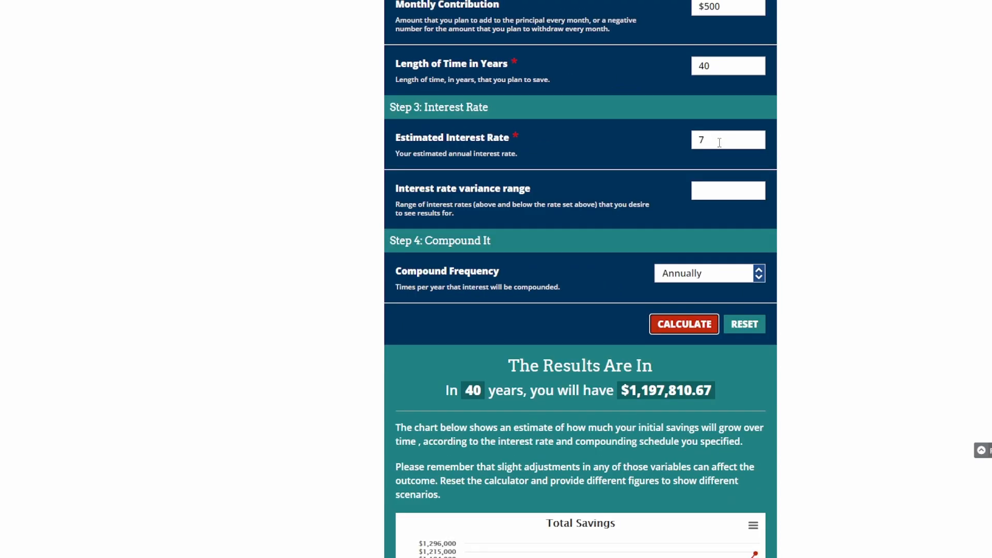
{"action": "scroll", "coordinate": [719, 143], "scroll_direction": "down", "scroll_amount": 5}
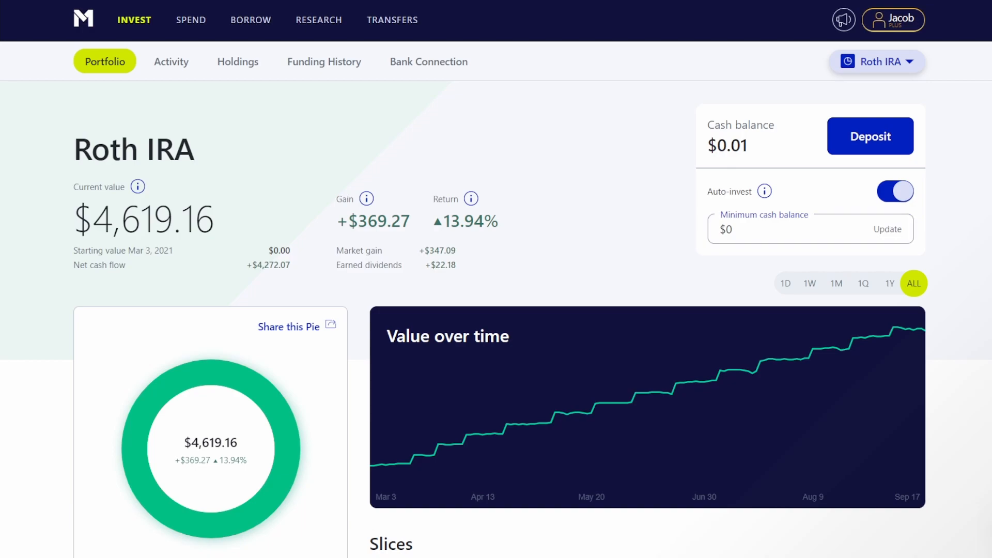
In M1 Finance, start adding a new account, choosing Retirement as the account type and Roth IRA as the kind.
{"action": "left_click", "coordinate": [878, 62]}
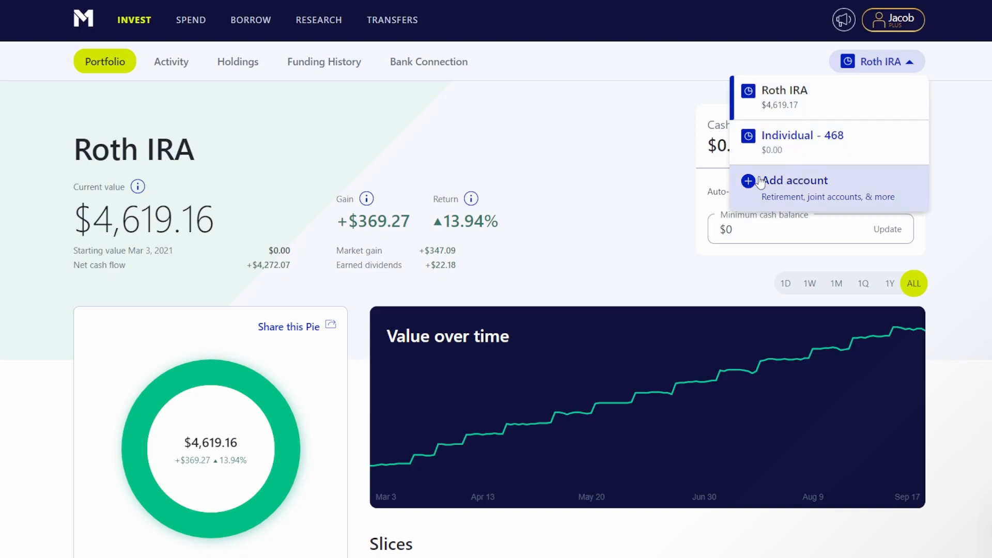
{"action": "left_click", "coordinate": [873, 178]}
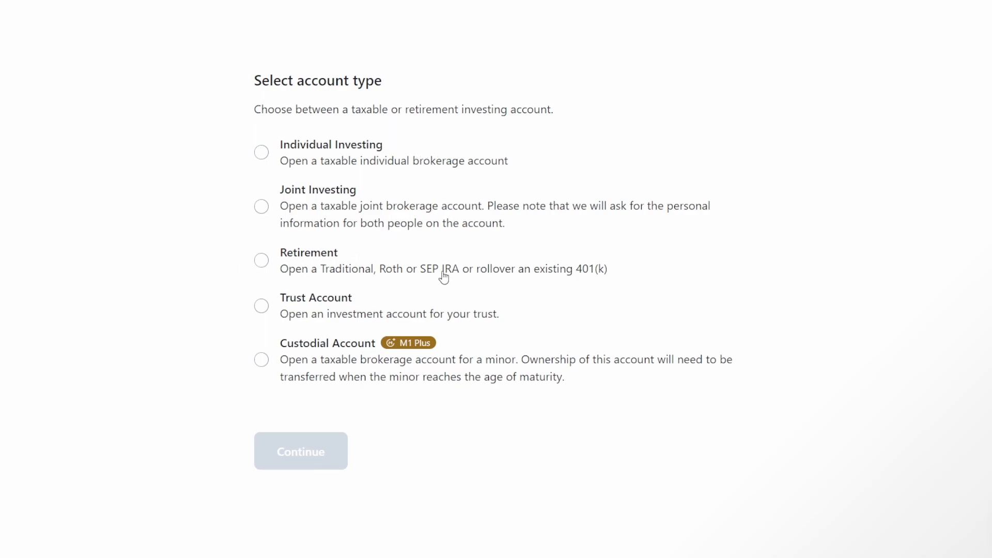
{"action": "left_click", "coordinate": [425, 261]}
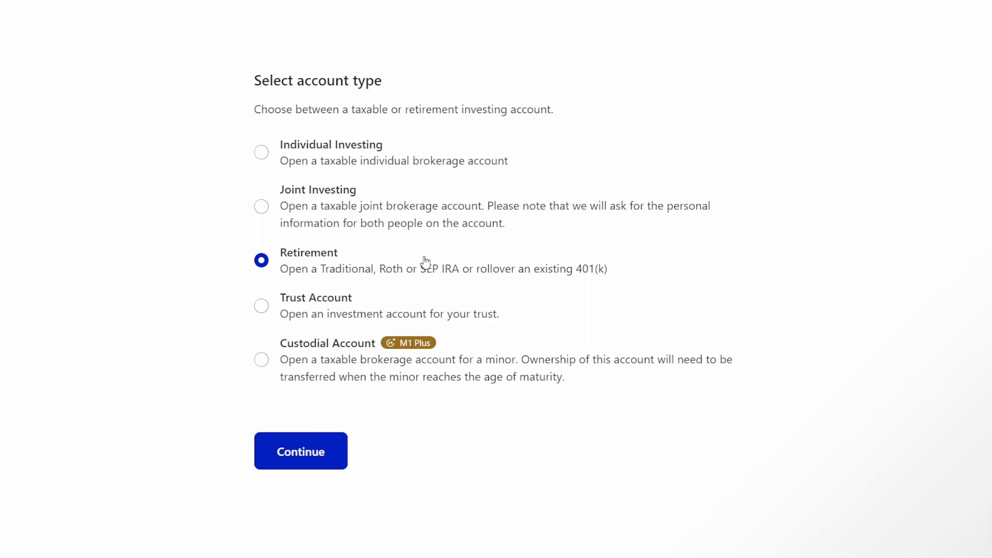
{"action": "left_click", "coordinate": [279, 445]}
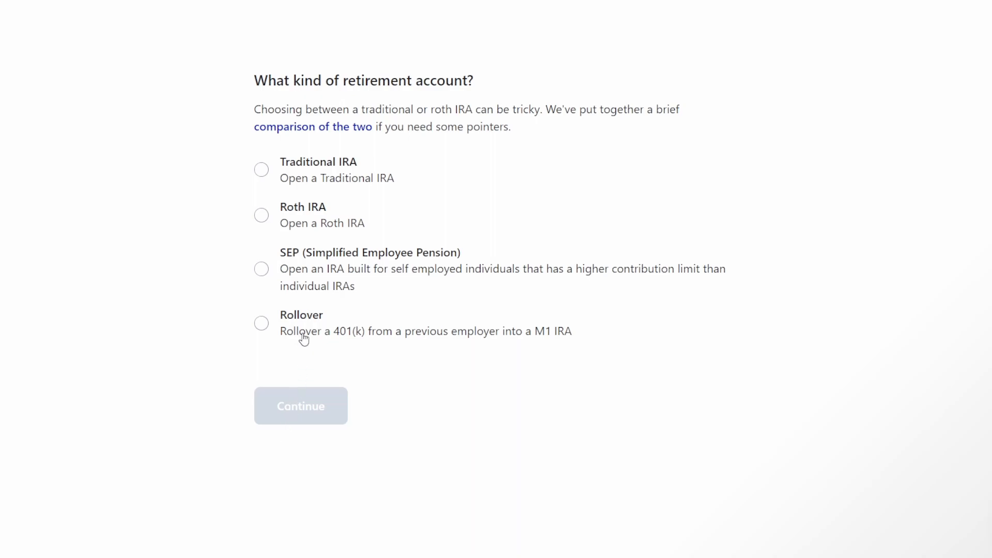
{"action": "left_click", "coordinate": [349, 220]}
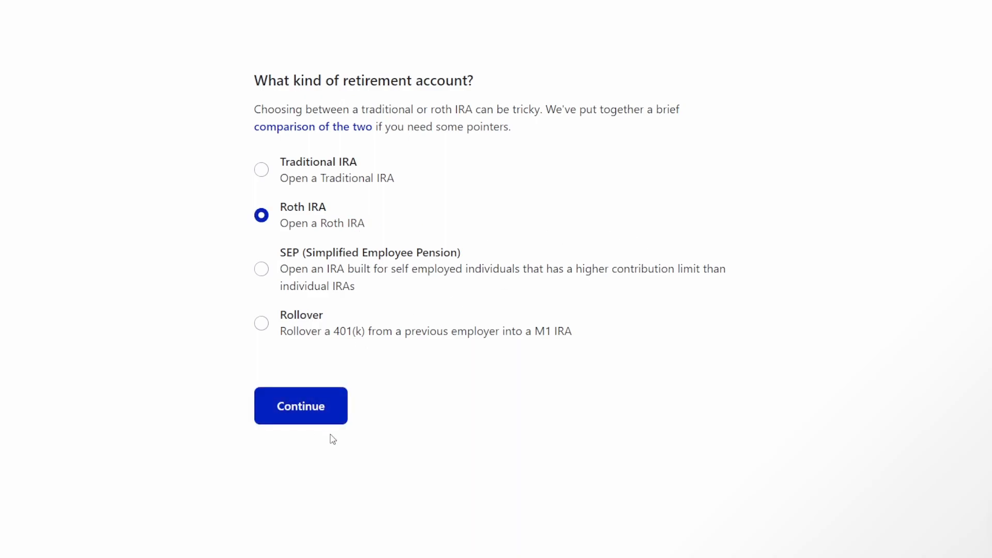
{"action": "left_click", "coordinate": [288, 416]}
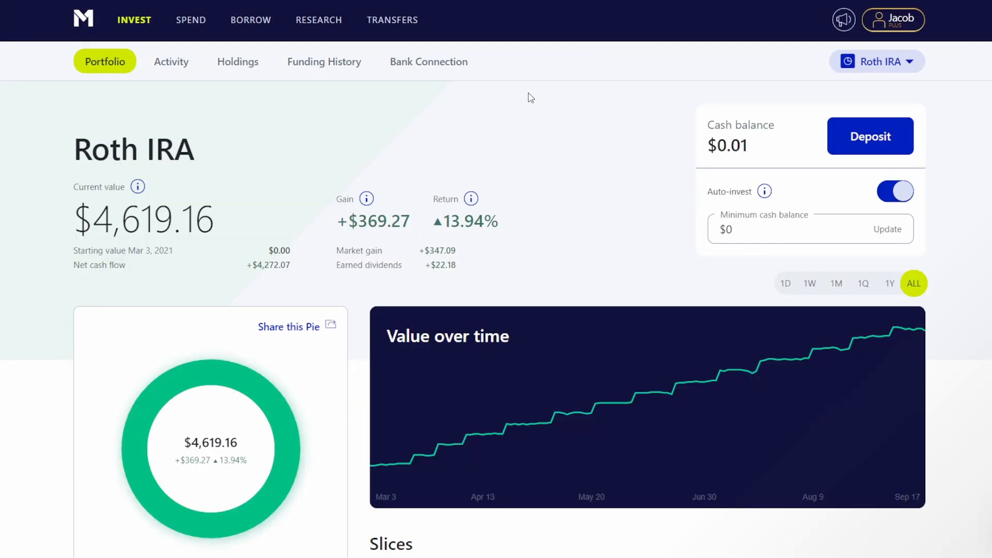
Examine the history of completed transfers into the Roth IRA and open the transfer rules.
{"action": "left_click", "coordinate": [404, 27]}
{"action": "scroll", "coordinate": [377, 81], "scroll_direction": "down", "scroll_amount": 1}
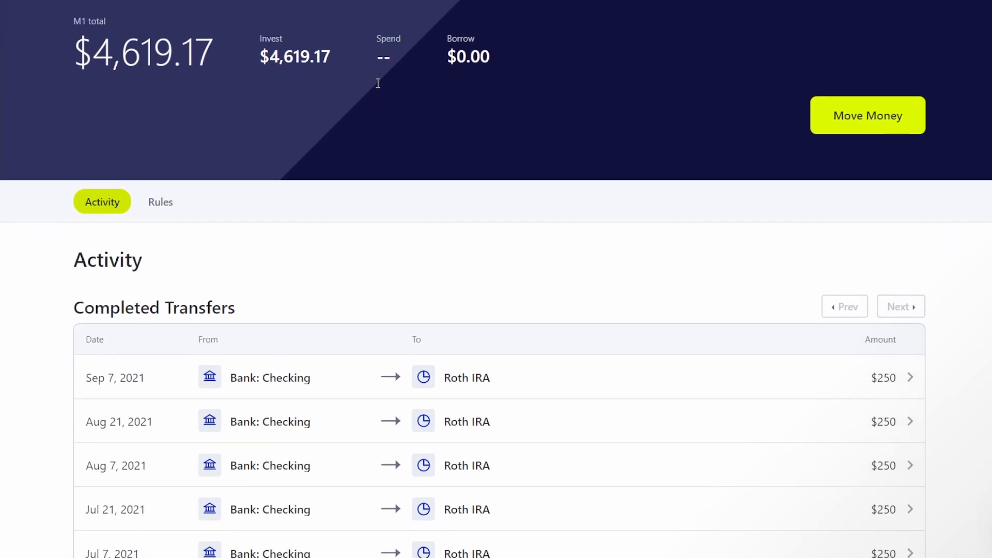
{"action": "scroll", "coordinate": [377, 79], "scroll_direction": "up", "scroll_amount": 1}
{"action": "scroll", "coordinate": [185, 155], "scroll_direction": "down", "scroll_amount": 5}
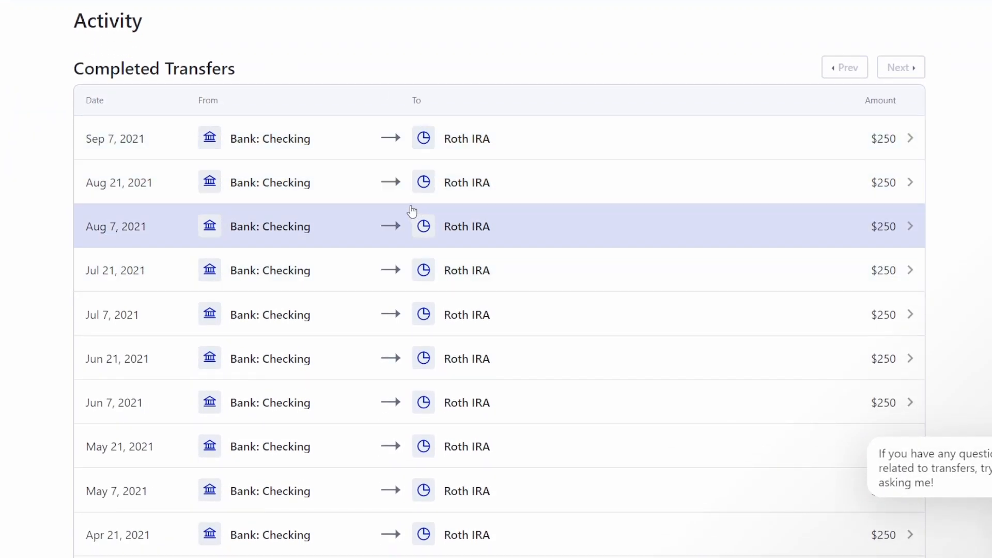
{"action": "scroll", "coordinate": [398, 213], "scroll_direction": "up", "scroll_amount": 1}
{"action": "scroll", "coordinate": [396, 208], "scroll_direction": "up", "scroll_amount": 2}
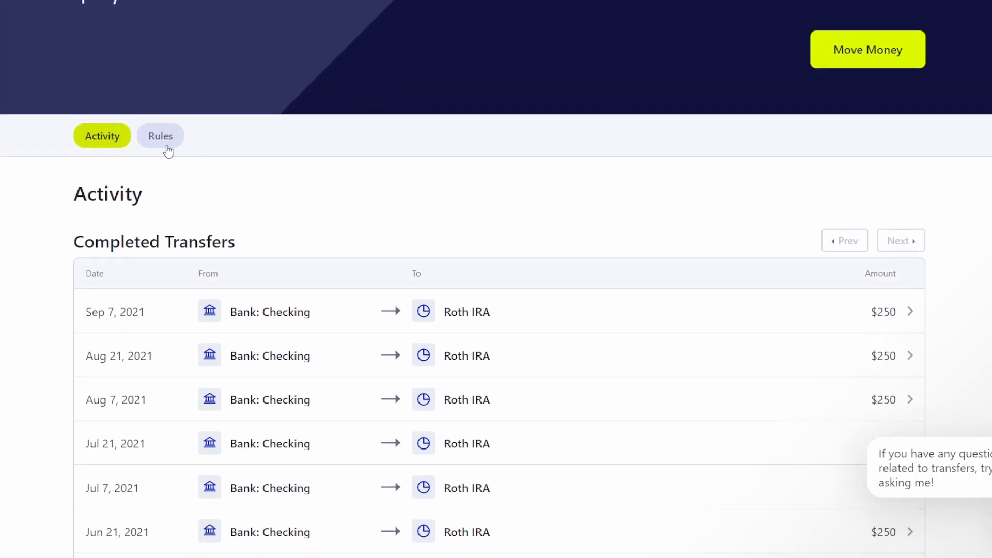
{"action": "left_click", "coordinate": [164, 138]}
{"action": "scroll", "coordinate": [146, 186], "scroll_direction": "down", "scroll_amount": 1}
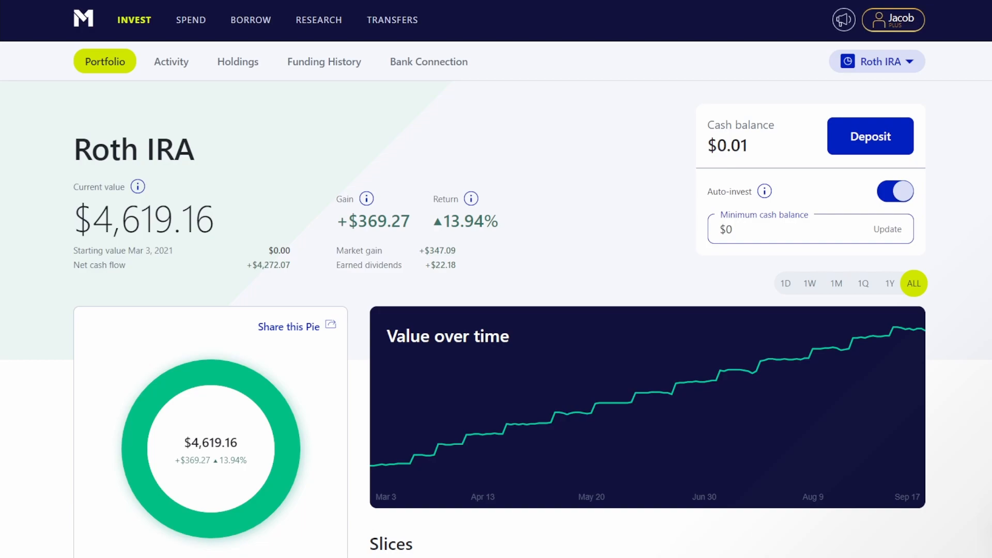
Look over the Roth IRA portfolio's pie, slices and upcoming trade windows.
{"action": "scroll", "coordinate": [615, 207], "scroll_direction": "down", "scroll_amount": 4}
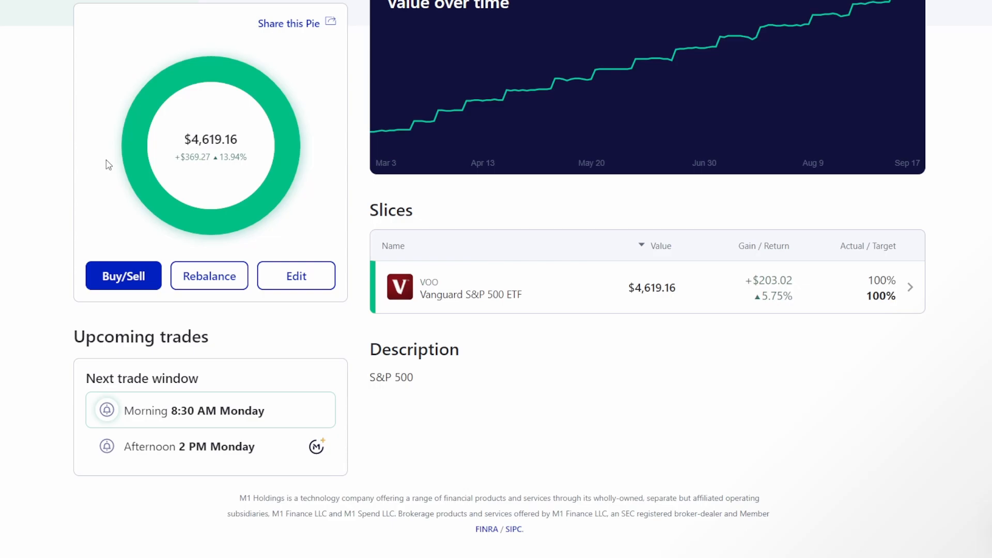
{"action": "scroll", "coordinate": [253, 78], "scroll_direction": "up", "scroll_amount": 5}
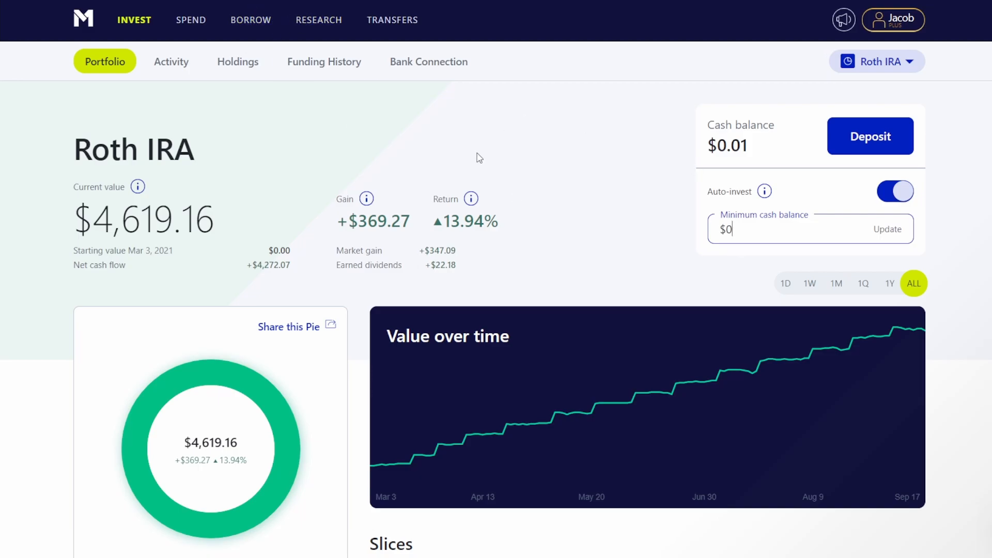
Open the stock research list and examine the available companies, numeric filters and sector options.
{"action": "left_click", "coordinate": [288, 38]}
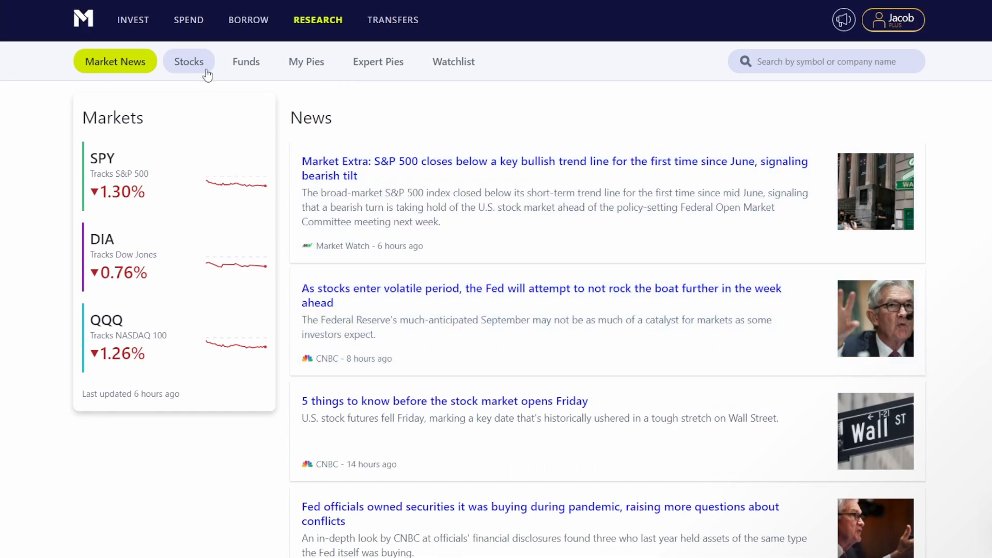
{"action": "left_click", "coordinate": [206, 73]}
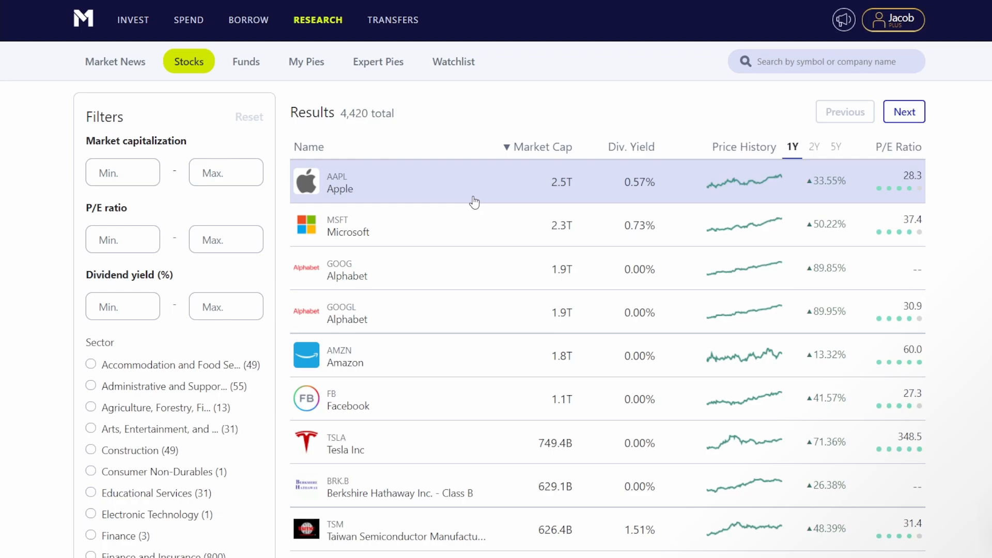
{"action": "scroll", "coordinate": [474, 202], "scroll_direction": "down", "scroll_amount": 6}
{"action": "scroll", "coordinate": [438, 170], "scroll_direction": "down", "scroll_amount": 3}
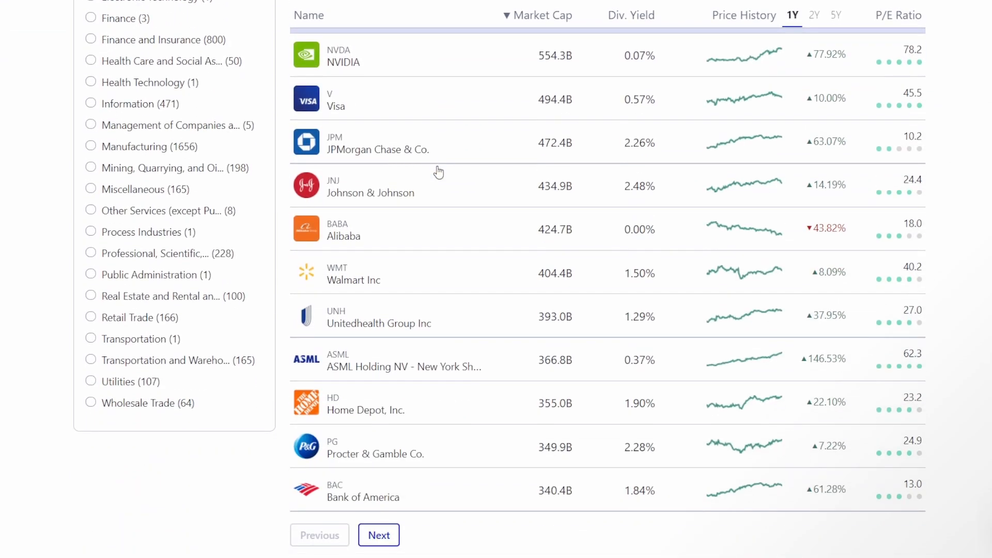
{"action": "scroll", "coordinate": [377, 357], "scroll_direction": "up", "scroll_amount": 9}
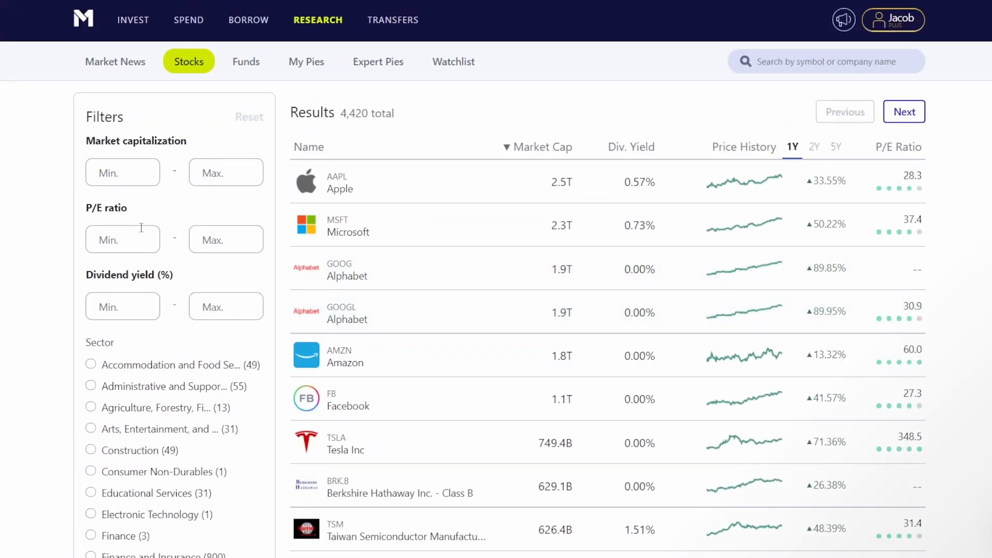
{"action": "scroll", "coordinate": [114, 235], "scroll_direction": "down", "scroll_amount": 1}
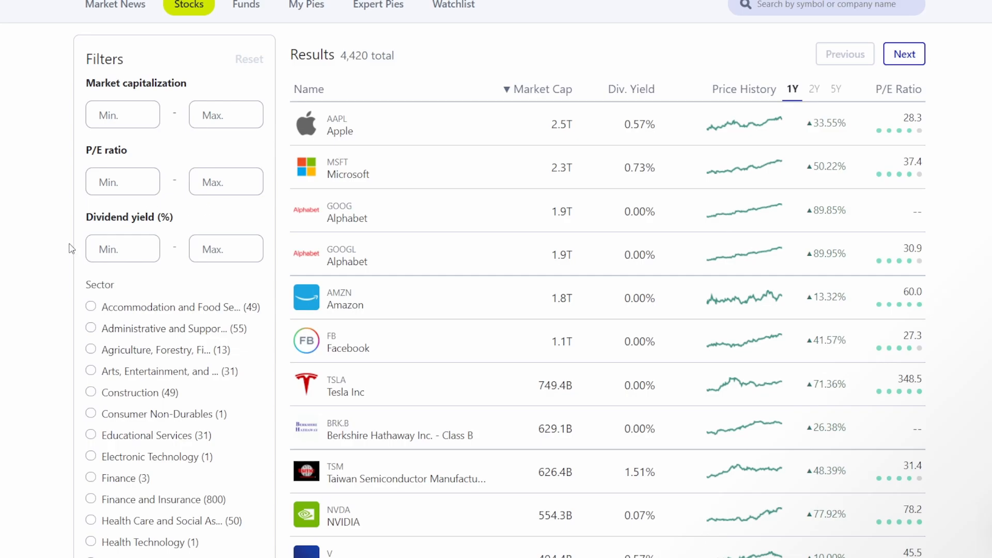
{"action": "scroll", "coordinate": [227, 266], "scroll_direction": "down", "scroll_amount": 4}
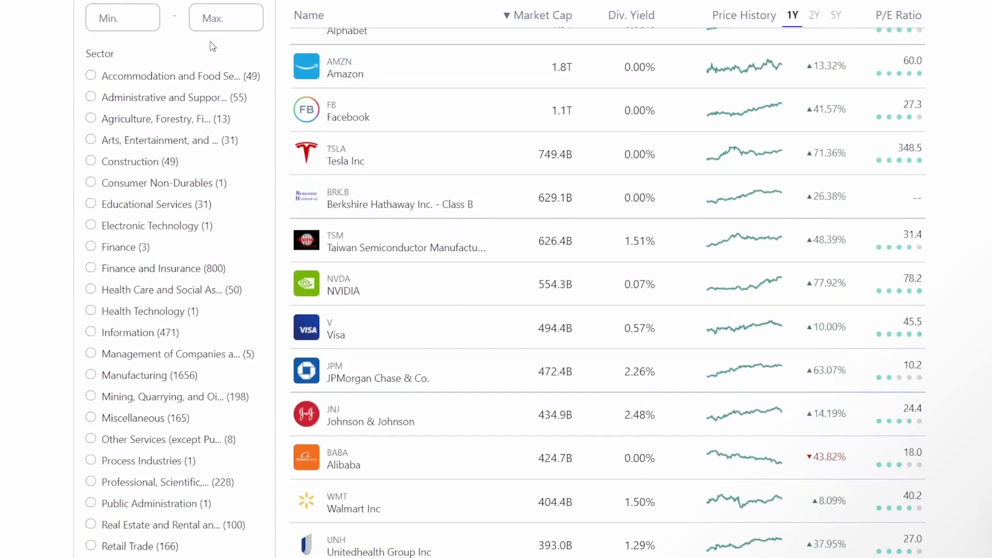
{"action": "scroll", "coordinate": [25, 72], "scroll_direction": "down", "scroll_amount": 4}
{"action": "scroll", "coordinate": [165, 227], "scroll_direction": "up", "scroll_amount": 4}
{"action": "scroll", "coordinate": [165, 227], "scroll_direction": "up", "scroll_amount": 2}
{"action": "scroll", "coordinate": [186, 305], "scroll_direction": "up", "scroll_amount": 3}
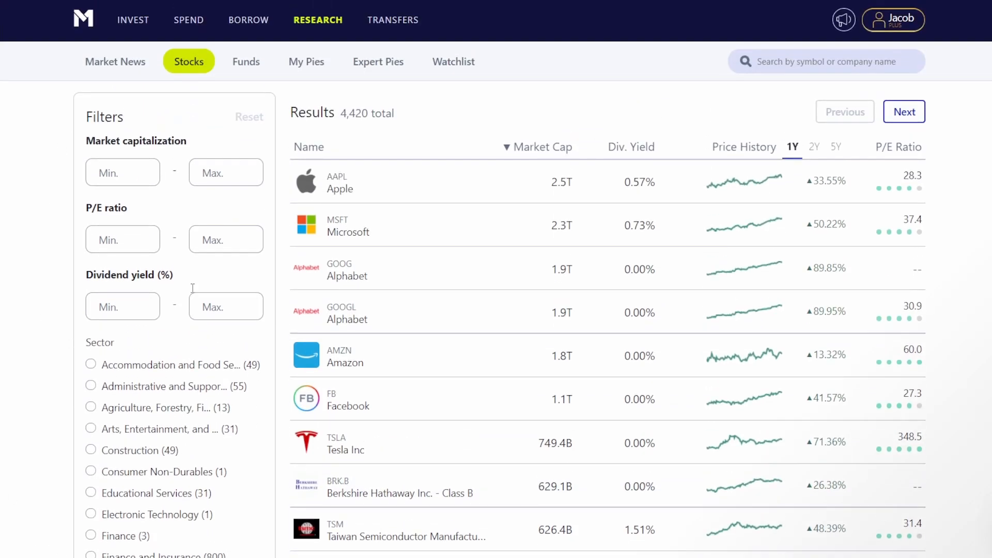
Open the funds research list and browse the available ETFs with their yields and expense ratios.
{"action": "left_click", "coordinate": [234, 64]}
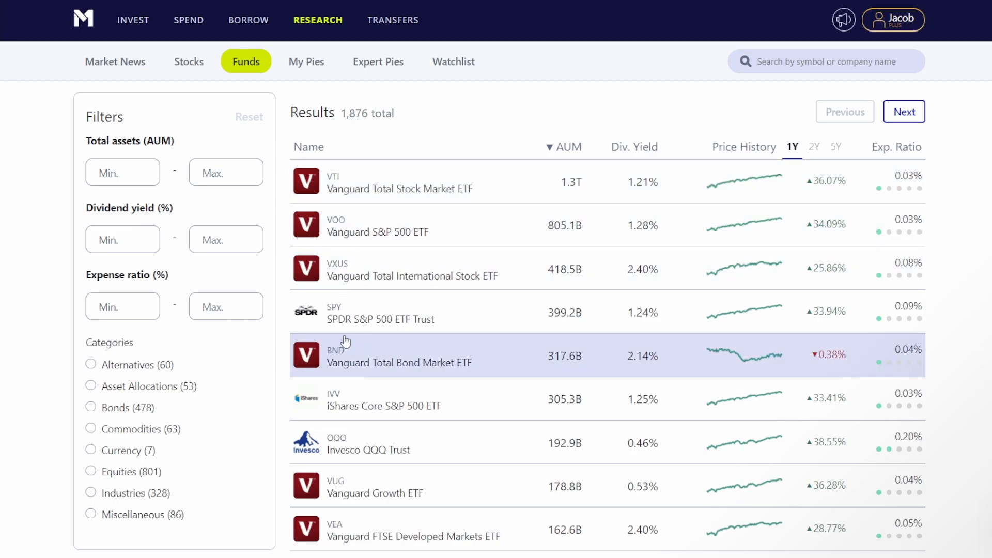
{"action": "scroll", "coordinate": [399, 340], "scroll_direction": "down", "scroll_amount": 2}
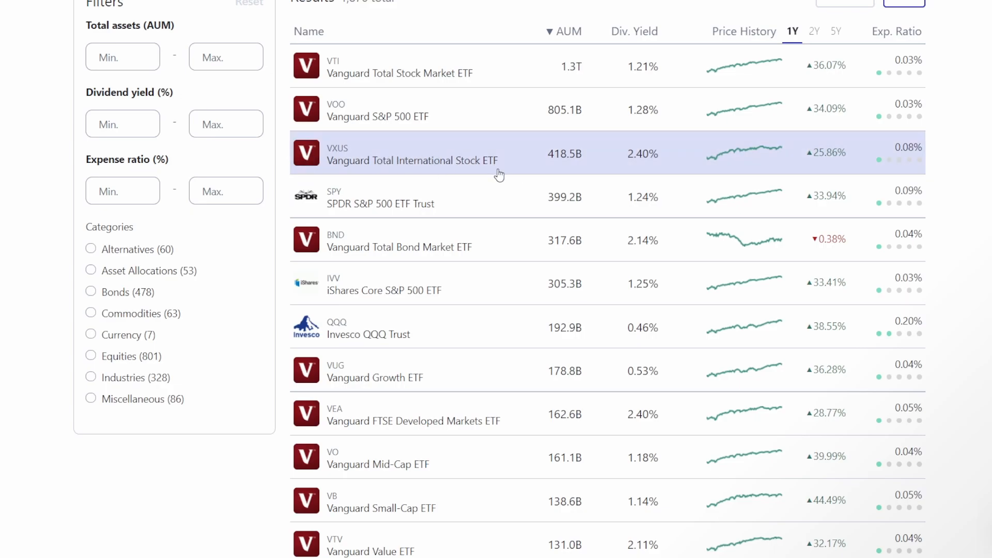
{"action": "scroll", "coordinate": [496, 170], "scroll_direction": "down", "scroll_amount": 5}
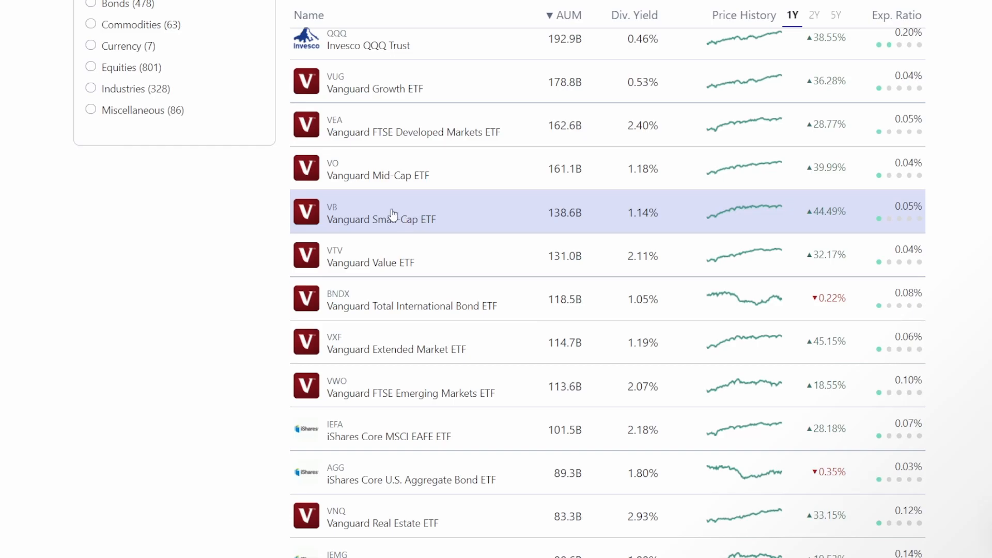
{"action": "scroll", "coordinate": [392, 214], "scroll_direction": "up", "scroll_amount": 7}
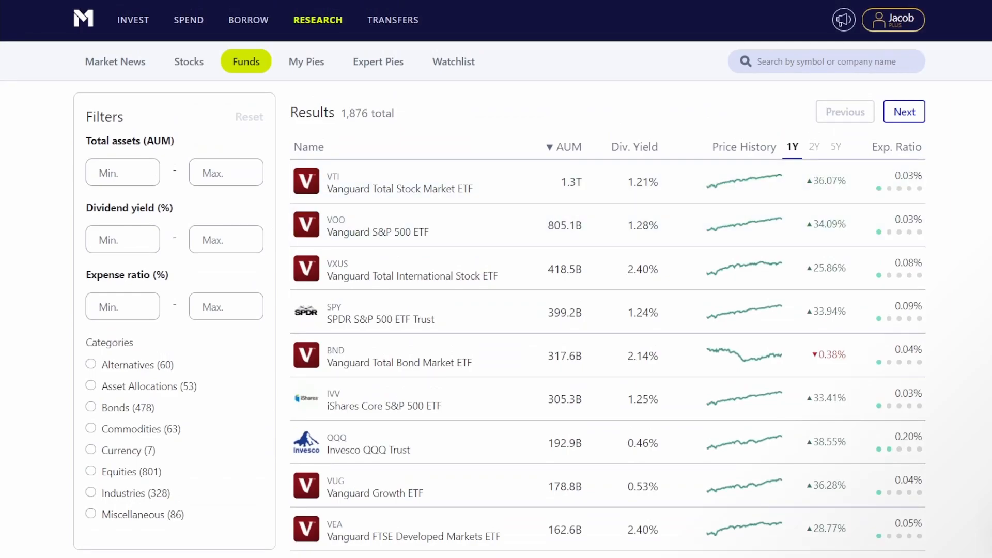
Browse the Plan for Retirement expert pies and open the 2050 Aggressive pie.
{"action": "left_click", "coordinate": [395, 63]}
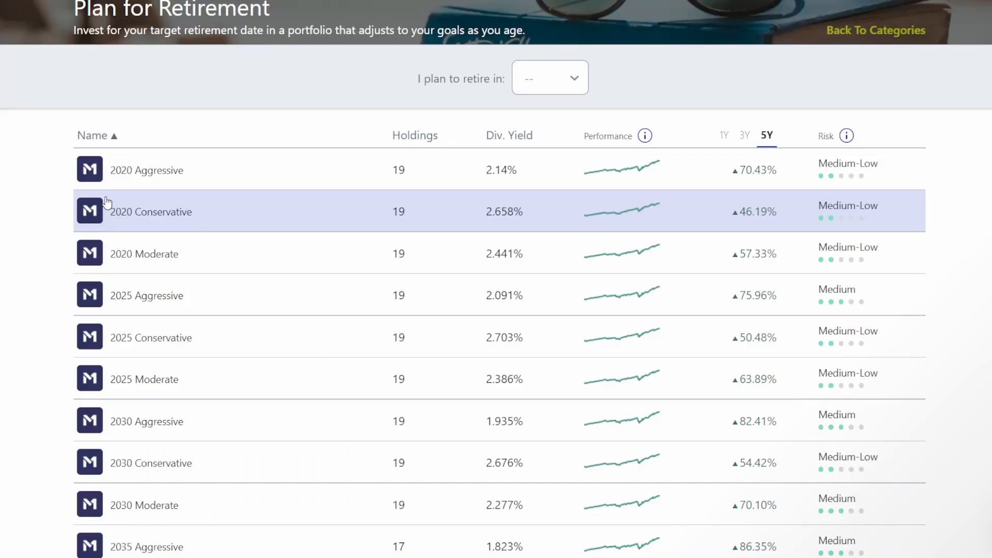
{"action": "scroll", "coordinate": [129, 214], "scroll_direction": "down", "scroll_amount": 5}
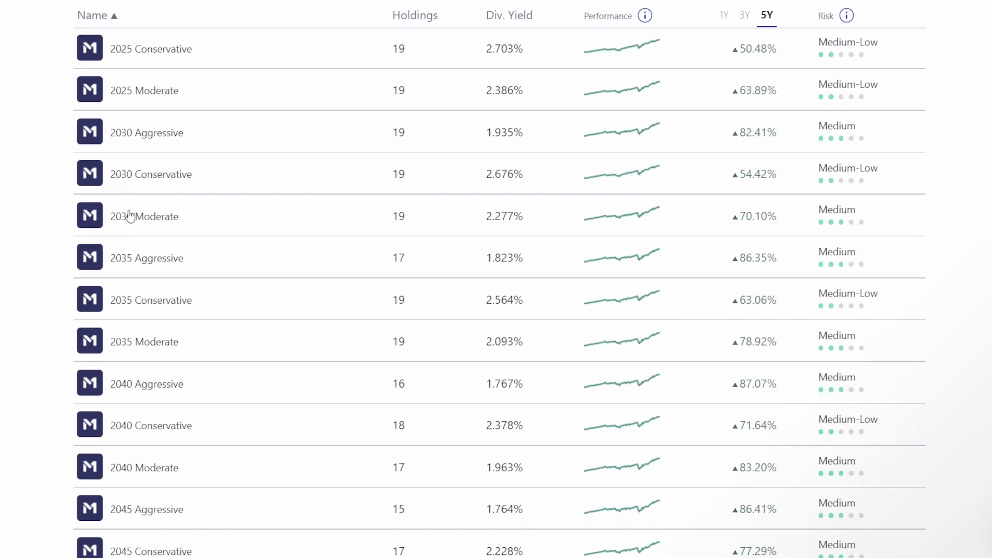
{"action": "scroll", "coordinate": [130, 216], "scroll_direction": "down", "scroll_amount": 6}
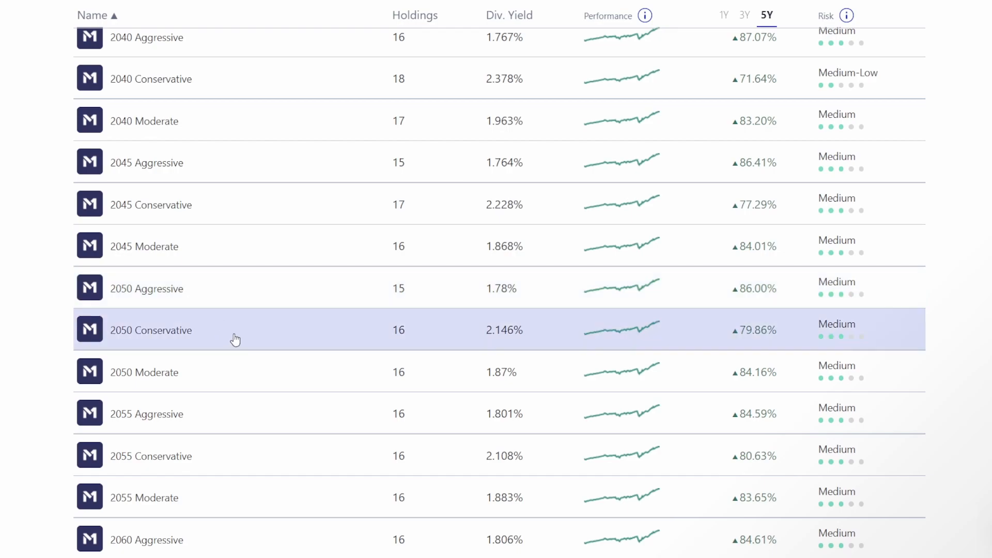
{"action": "left_click", "coordinate": [218, 299]}
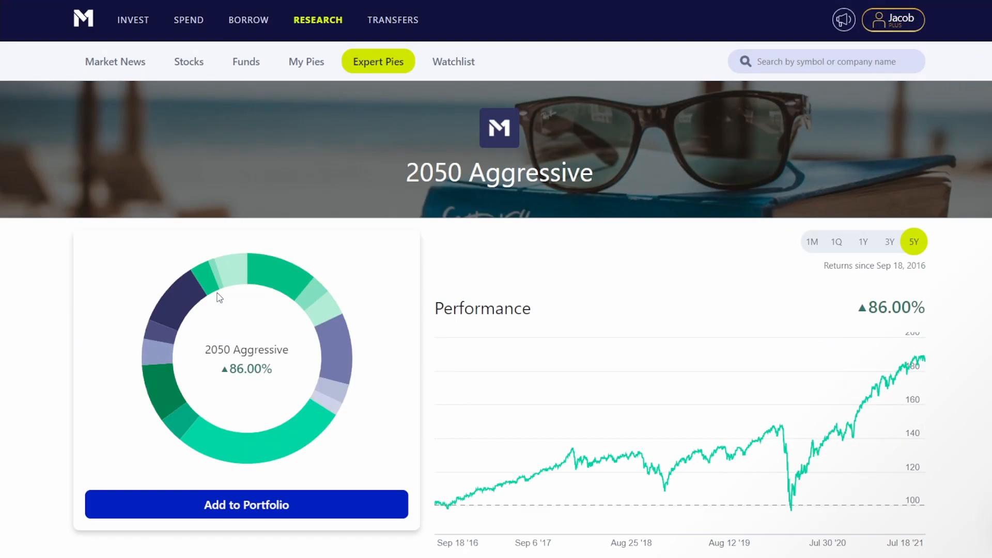
Examine the 2050 Aggressive pie's methodology, its fund slices and their target percentages.
{"action": "scroll", "coordinate": [148, 221], "scroll_direction": "down", "scroll_amount": 15}
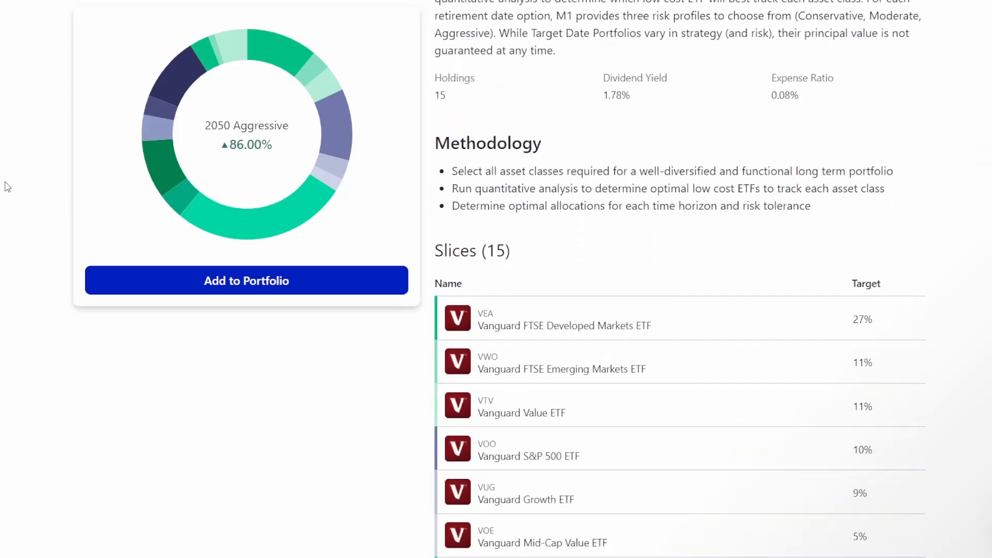
{"action": "scroll", "coordinate": [8, 186], "scroll_direction": "down", "scroll_amount": 5}
{"action": "scroll", "coordinate": [12, 185], "scroll_direction": "up", "scroll_amount": 2}
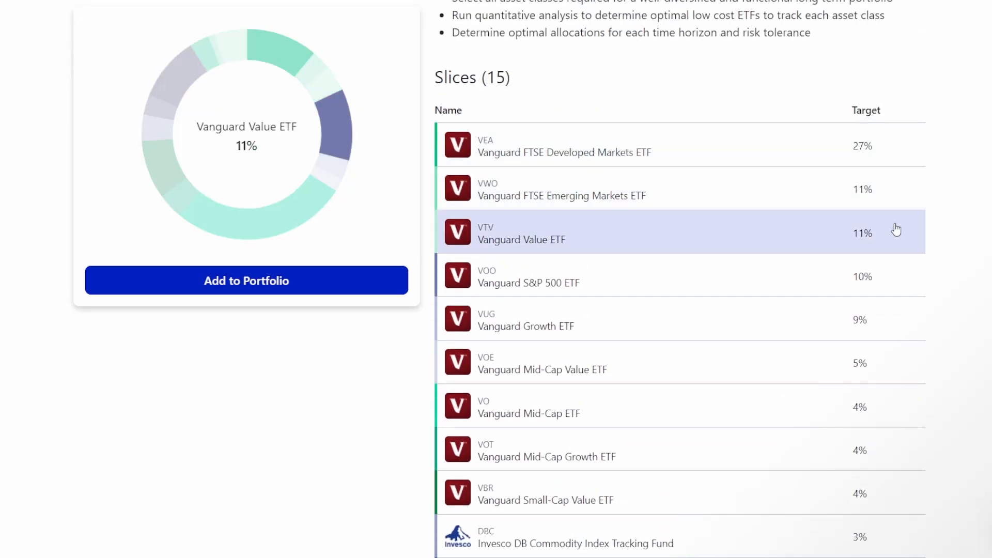
{"action": "scroll", "coordinate": [896, 237], "scroll_direction": "down", "scroll_amount": 4}
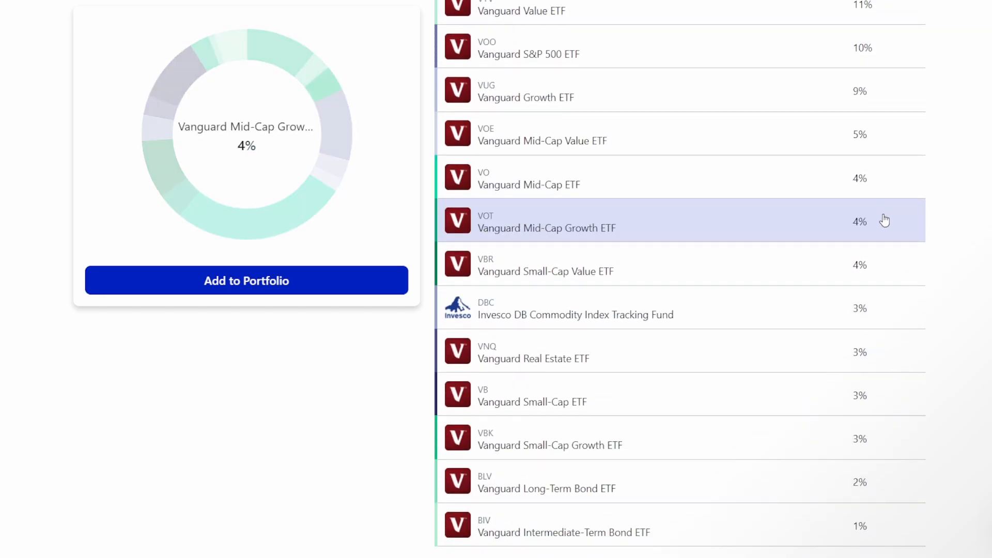
{"action": "scroll", "coordinate": [791, 275], "scroll_direction": "up", "scroll_amount": 2}
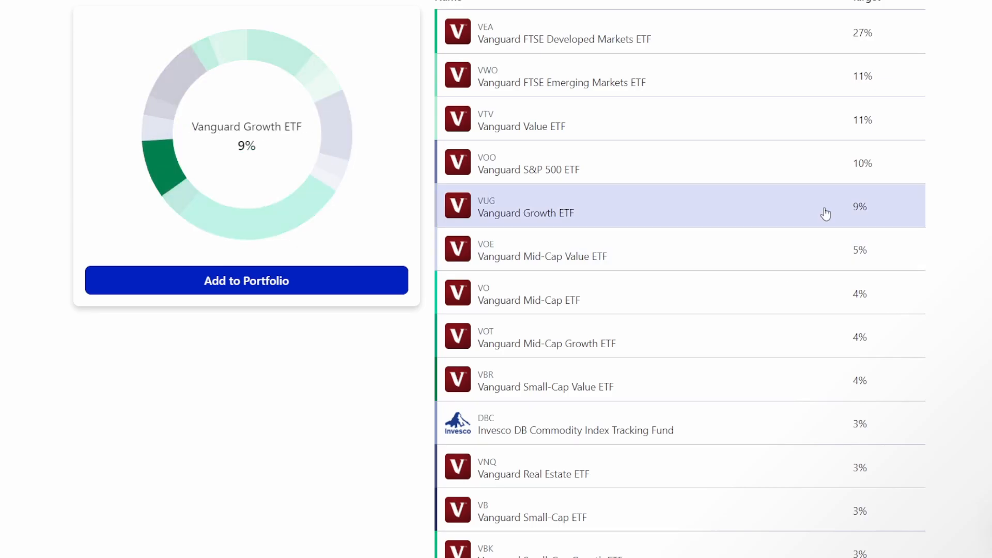
Browse the Plan for Retirement expert pies again and reopen the 2050 Aggressive pie.
{"action": "scroll", "coordinate": [847, 206], "scroll_direction": "up", "scroll_amount": 20}
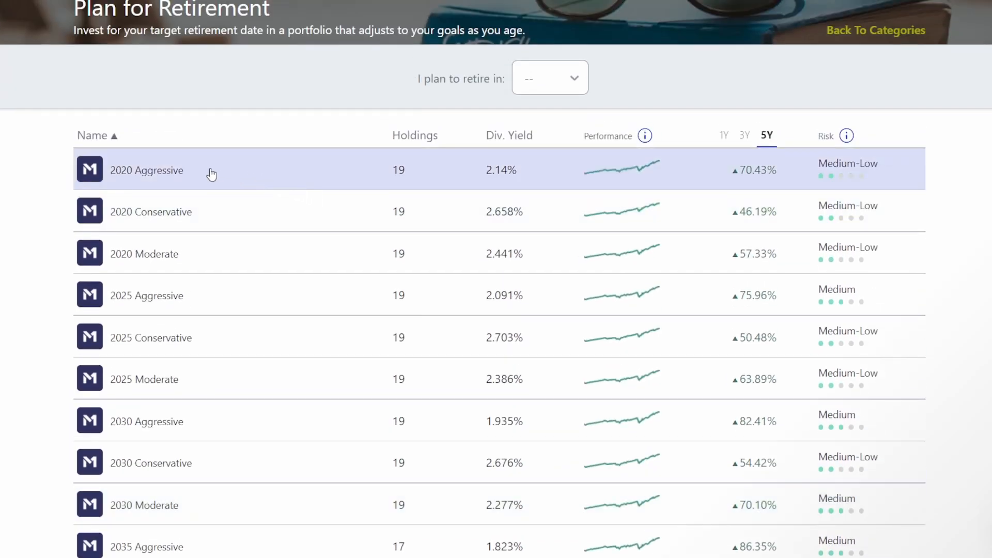
{"action": "left_click", "coordinate": [195, 246]}
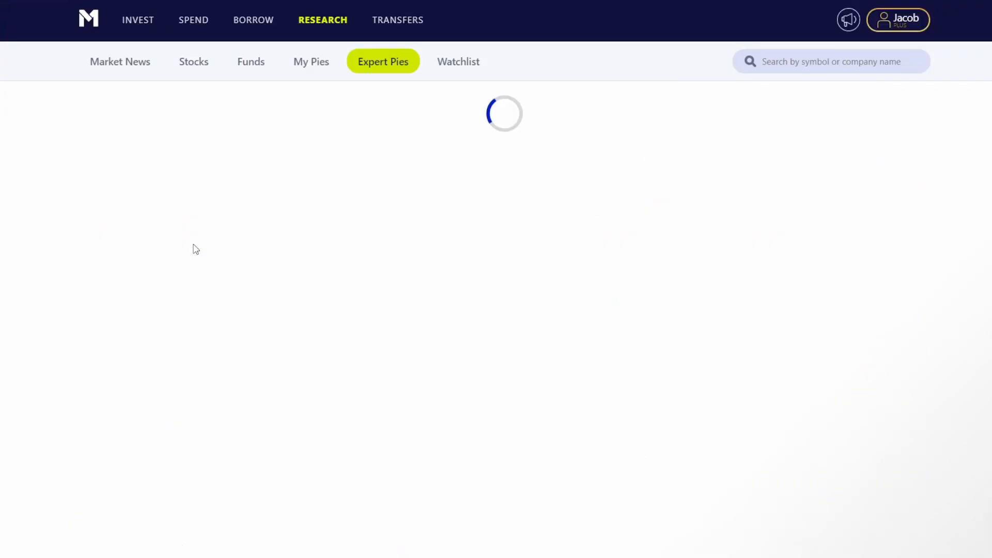
{"action": "scroll", "coordinate": [351, 110], "scroll_direction": "down", "scroll_amount": 15}
{"action": "scroll", "coordinate": [351, 110], "scroll_direction": "down", "scroll_amount": 4}
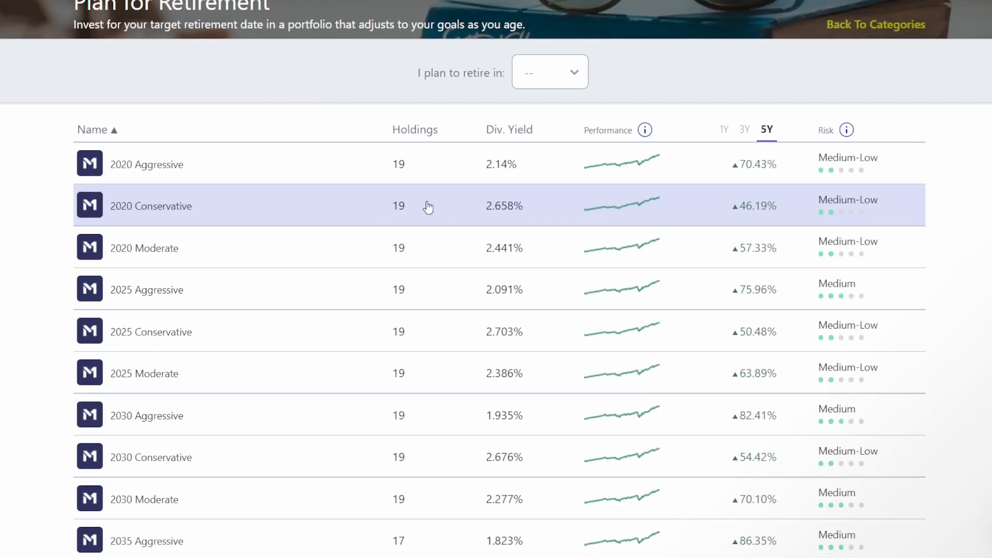
{"action": "scroll", "coordinate": [155, 283], "scroll_direction": "down", "scroll_amount": 7}
{"action": "scroll", "coordinate": [133, 322], "scroll_direction": "down", "scroll_amount": 5}
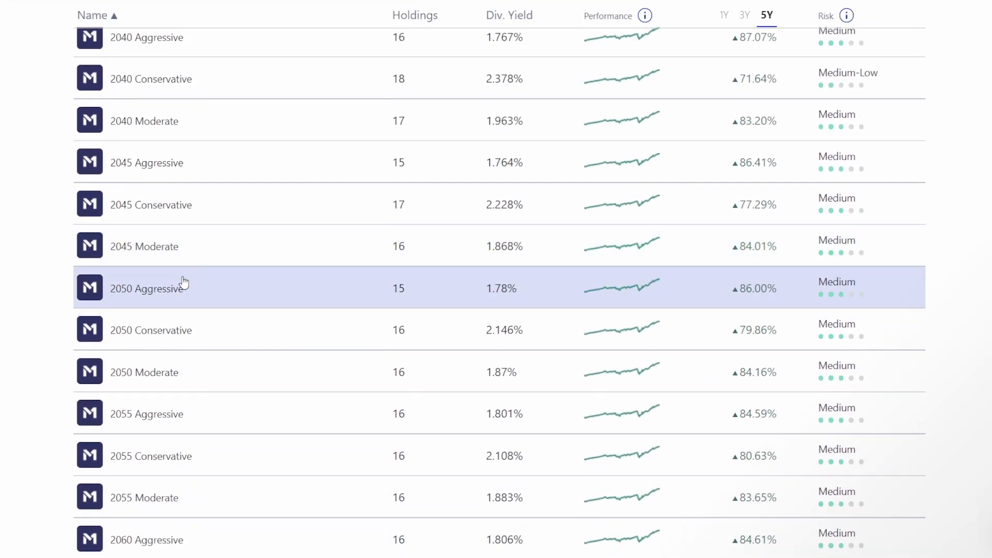
{"action": "left_click", "coordinate": [184, 283]}
Review the 2050 Aggressive pie's performance chart, profile and methodology, and compare the target percentages of its slices.
{"action": "scroll", "coordinate": [182, 265], "scroll_direction": "down", "scroll_amount": 5}
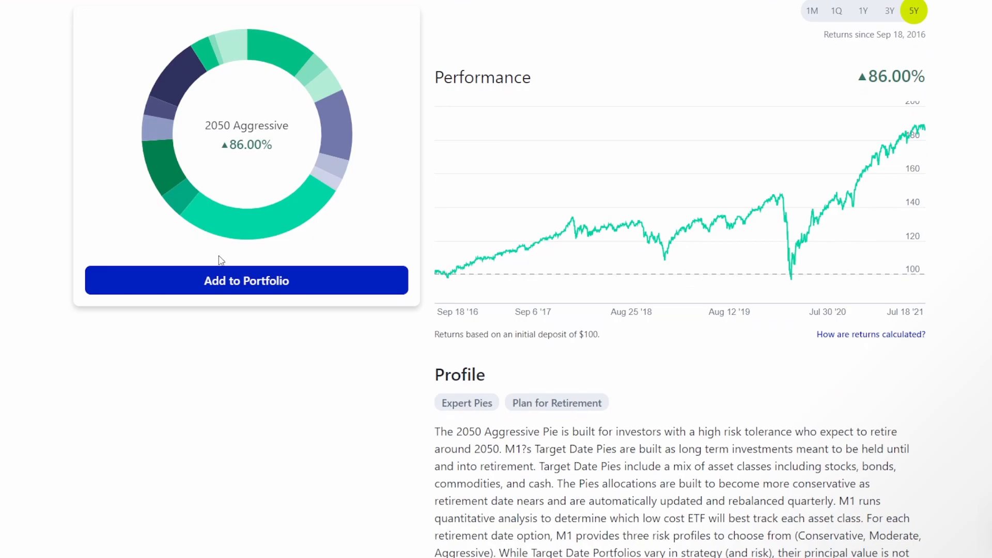
{"action": "scroll", "coordinate": [184, 259], "scroll_direction": "up", "scroll_amount": 5}
{"action": "scroll", "coordinate": [607, 260], "scroll_direction": "down", "scroll_amount": 10}
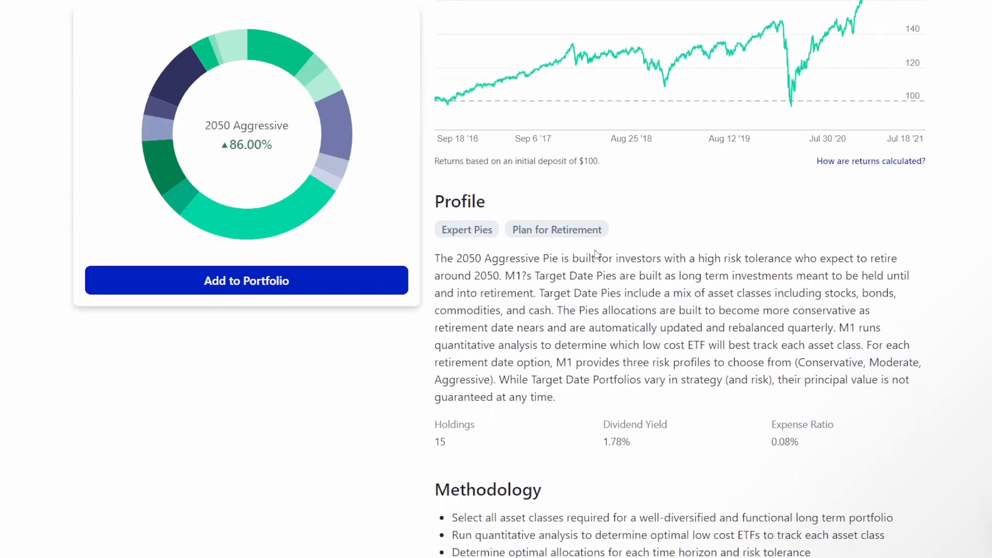
{"action": "scroll", "coordinate": [608, 222], "scroll_direction": "down", "scroll_amount": 5}
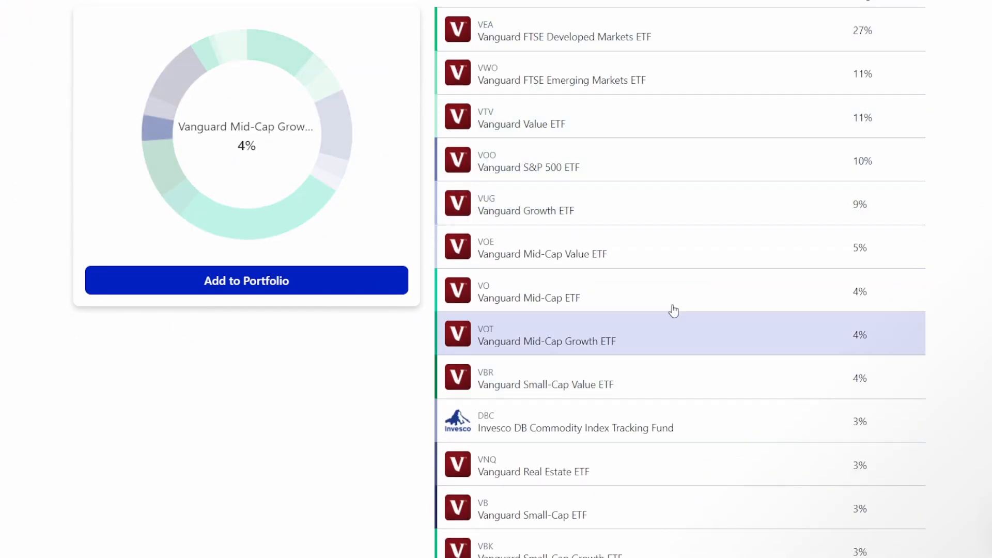
{"action": "scroll", "coordinate": [685, 281], "scroll_direction": "up", "scroll_amount": 1}
{"action": "scroll", "coordinate": [676, 265], "scroll_direction": "up", "scroll_amount": 2}
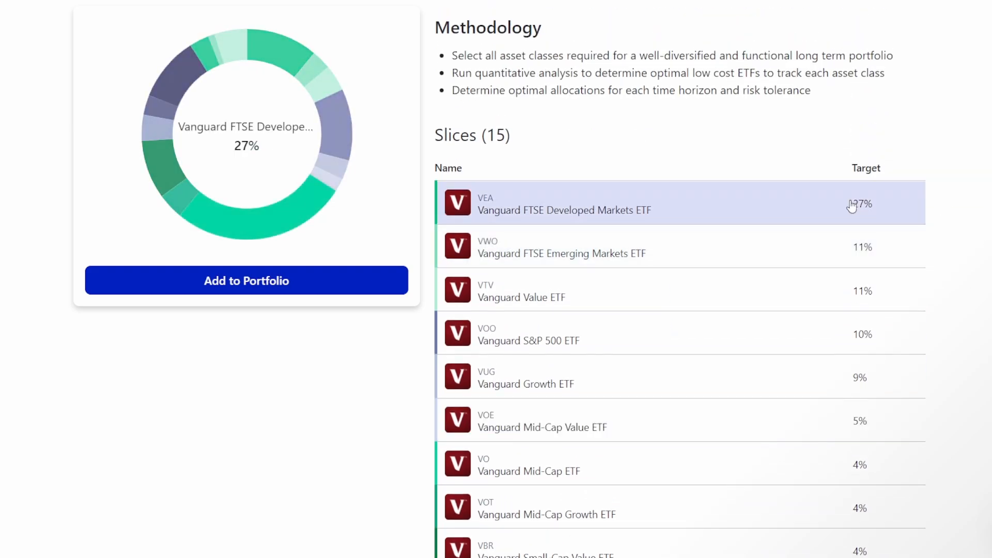
{"action": "scroll", "coordinate": [859, 203], "scroll_direction": "up", "scroll_amount": 2}
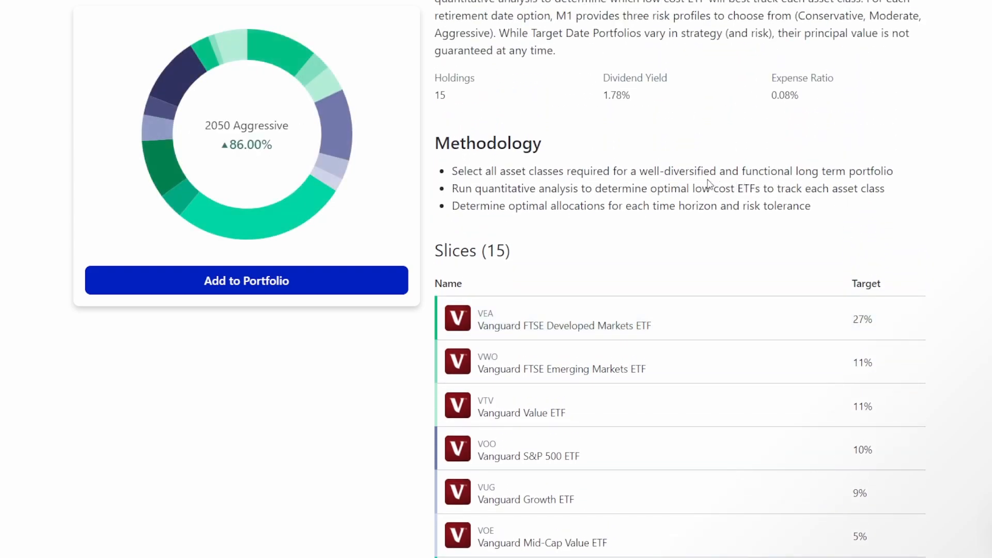
Add the 2050 Aggressive pie to the Roth IRA portfolio and set its target to 10%.
{"action": "left_click", "coordinate": [326, 280]}
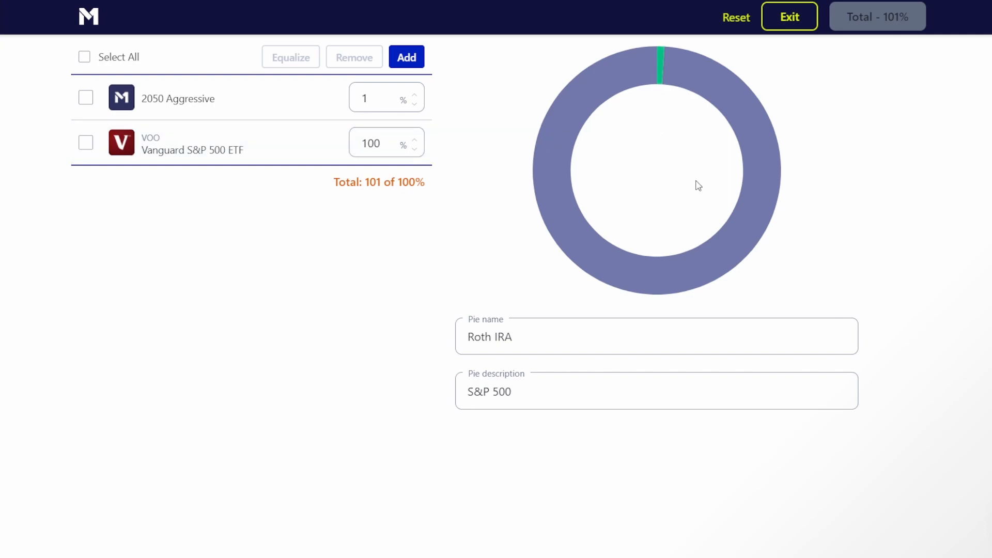
{"action": "left_click", "coordinate": [415, 95]}
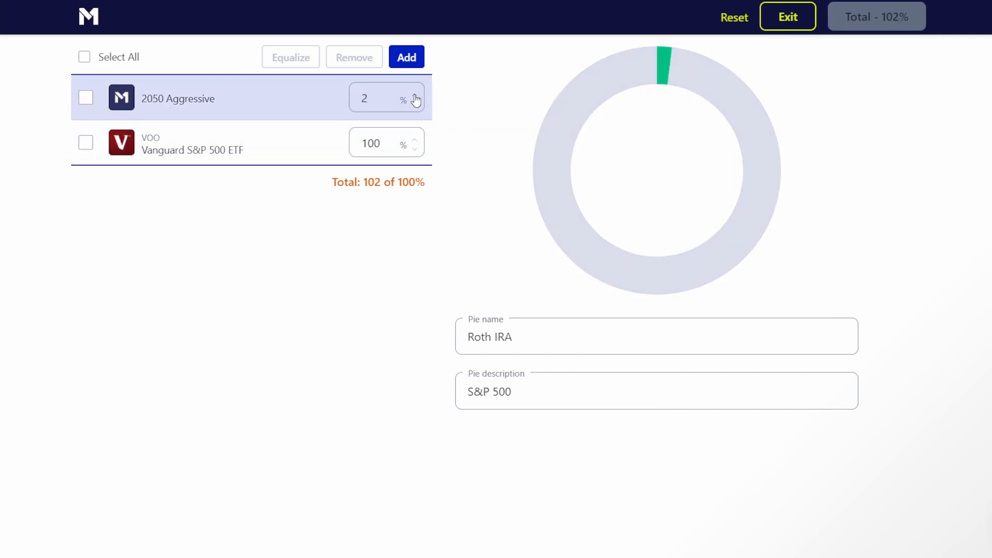
{"action": "left_click", "coordinate": [414, 95]}
{"action": "left_click", "coordinate": [414, 95]}
{"action": "left_click", "coordinate": [415, 95]}
{"action": "left_click", "coordinate": [415, 95]}
{"action": "left_click", "coordinate": [415, 95]}
{"action": "left_click", "coordinate": [415, 95]}
{"action": "left_click", "coordinate": [415, 95]}
{"action": "left_click", "coordinate": [415, 95]}
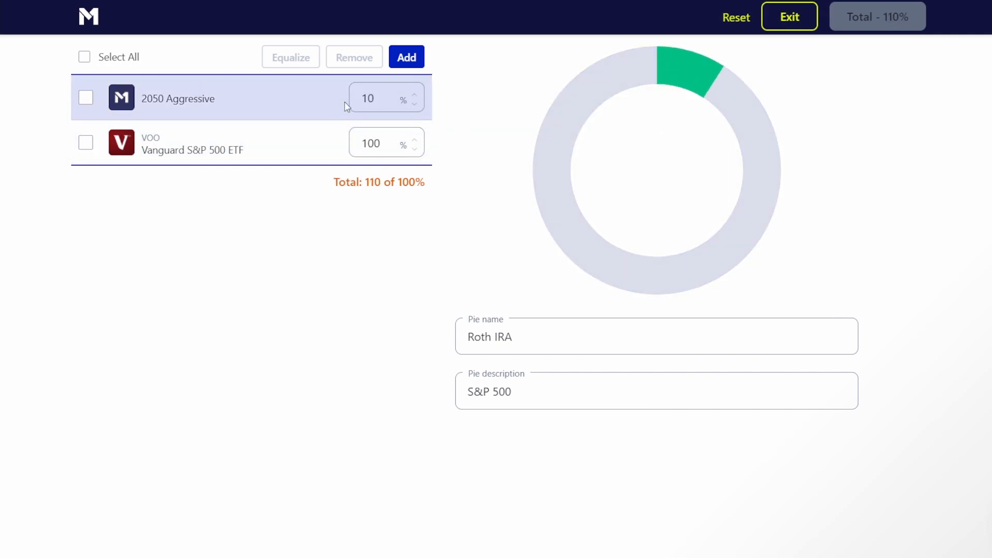
Reduce the Vanguard S&P 500 ETF target to 90% and save the Roth IRA pie.
{"action": "left_click", "coordinate": [414, 150]}
{"action": "left_click", "coordinate": [414, 150]}
{"action": "left_click", "coordinate": [413, 150]}
{"action": "left_click", "coordinate": [413, 150]}
{"action": "left_click", "coordinate": [413, 149]}
{"action": "left_click", "coordinate": [414, 149]}
{"action": "left_click", "coordinate": [414, 149]}
{"action": "left_click", "coordinate": [414, 149]}
{"action": "left_click", "coordinate": [414, 149]}
{"action": "left_click", "coordinate": [414, 149]}
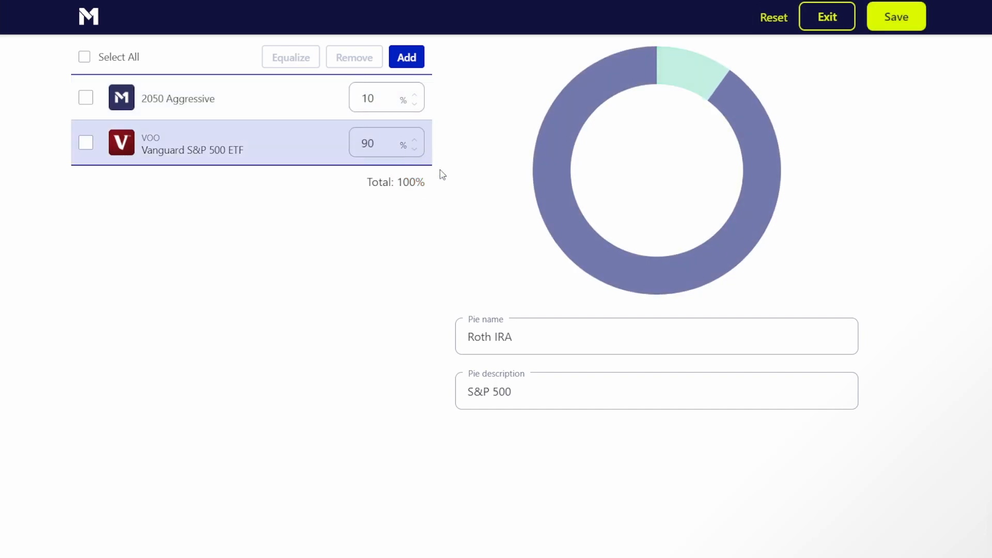
{"action": "left_click", "coordinate": [890, 17]}
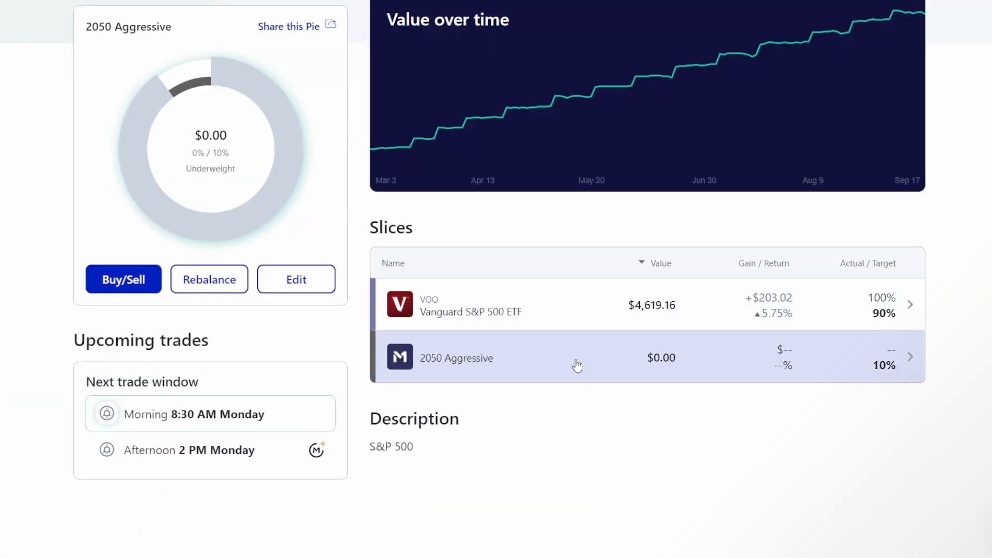
Review the Roth IRA portfolio's slices and inspect the 2050 Aggressive slice's actual and target allocation.
{"action": "scroll", "coordinate": [505, 365], "scroll_direction": "up", "scroll_amount": 4}
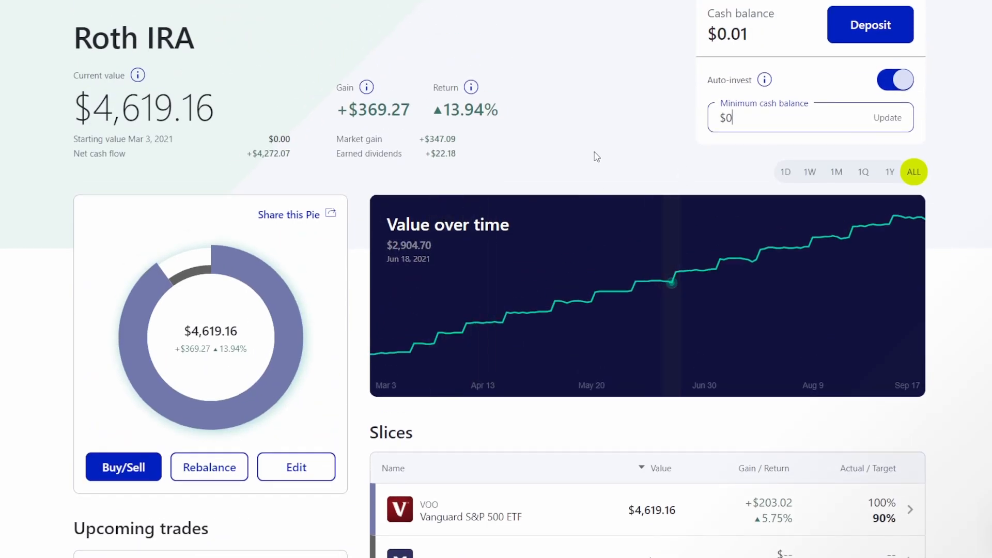
{"action": "scroll", "coordinate": [479, 262], "scroll_direction": "down", "scroll_amount": 4}
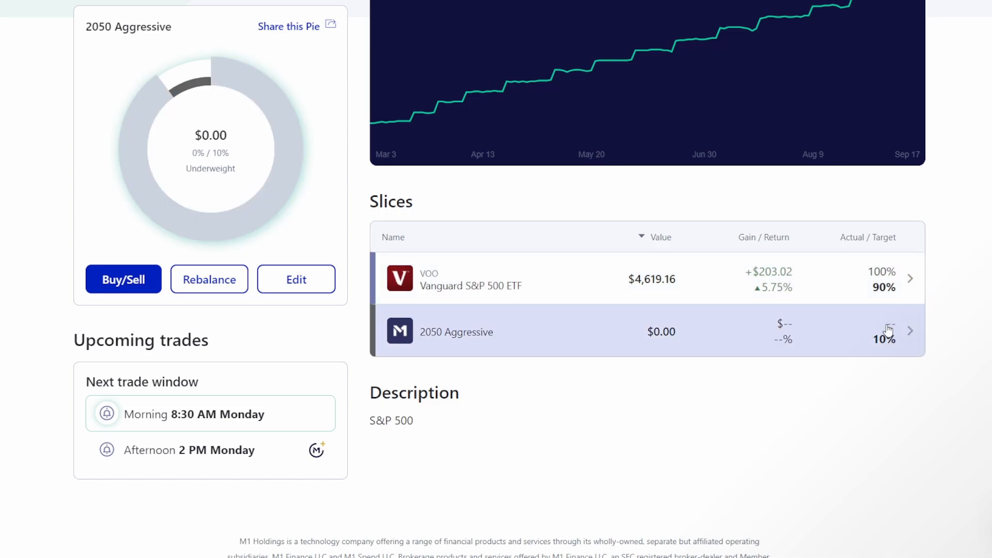
{"action": "left_click", "coordinate": [887, 330]}
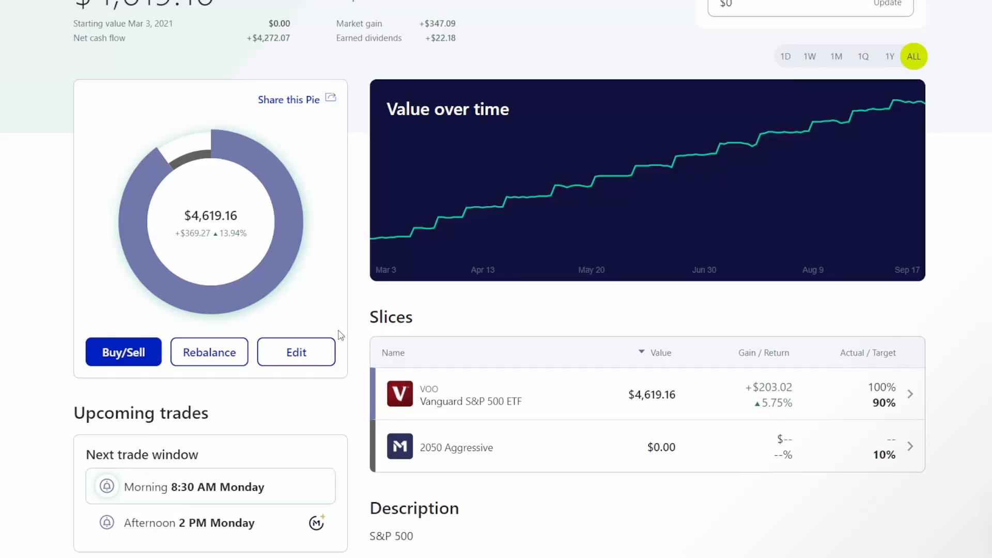
Remove 2050 Aggressive from the Roth IRA pie, set Vanguard S&P 500 ETF to 100%, and confirm the changes.
{"action": "left_click", "coordinate": [311, 357]}
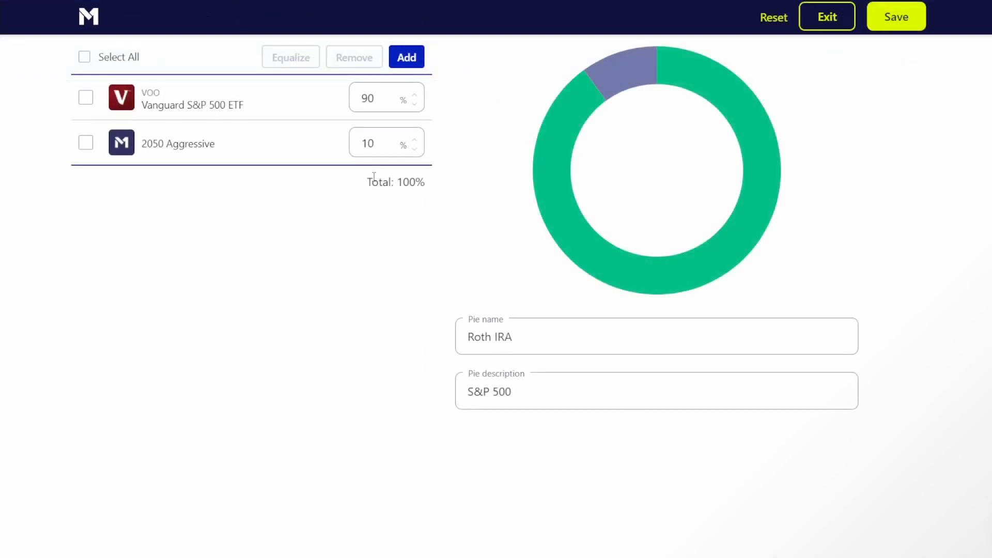
{"action": "left_click", "coordinate": [86, 142]}
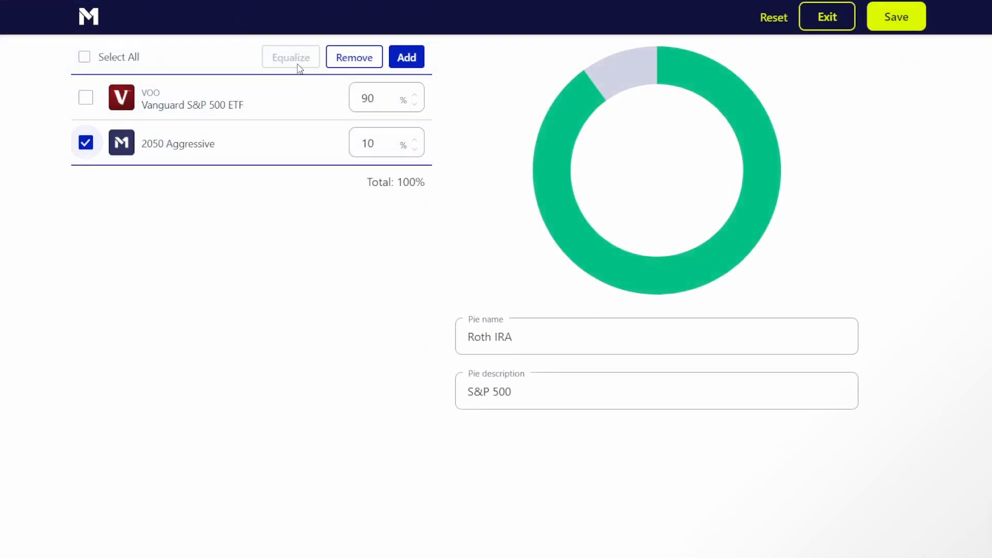
{"action": "left_click", "coordinate": [349, 56]}
{"action": "left_click", "coordinate": [413, 95]}
{"action": "left_click_drag", "start_coordinate": [413, 95], "coordinate": [414, 95]}
{"action": "left_click", "coordinate": [894, 29]}
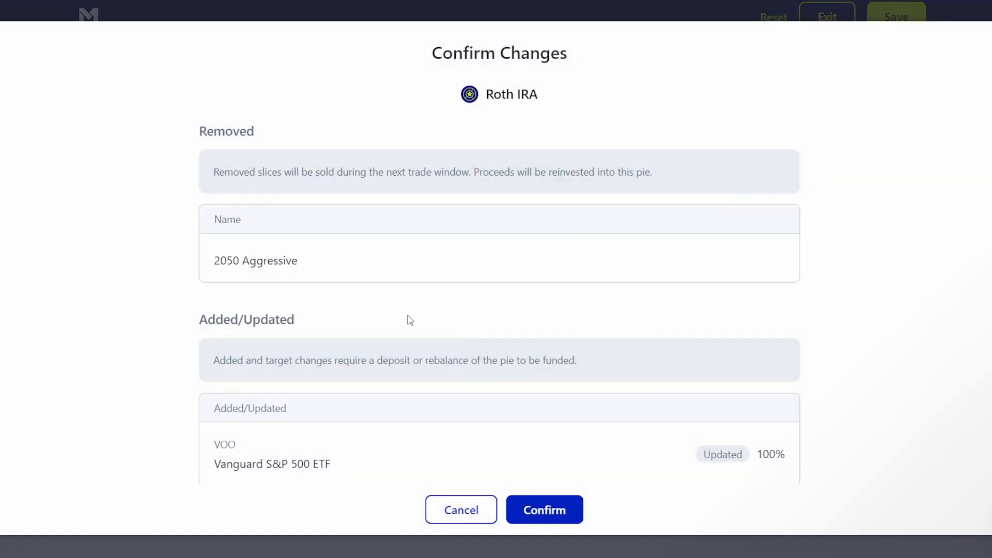
{"action": "left_click", "coordinate": [542, 507]}
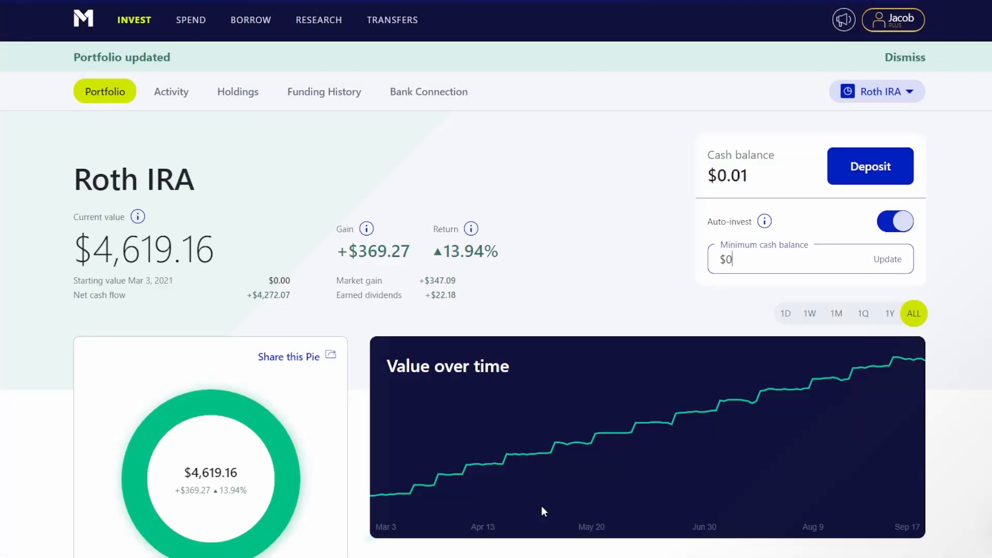
{"action": "scroll", "coordinate": [485, 380], "scroll_direction": "down", "scroll_amount": 5}
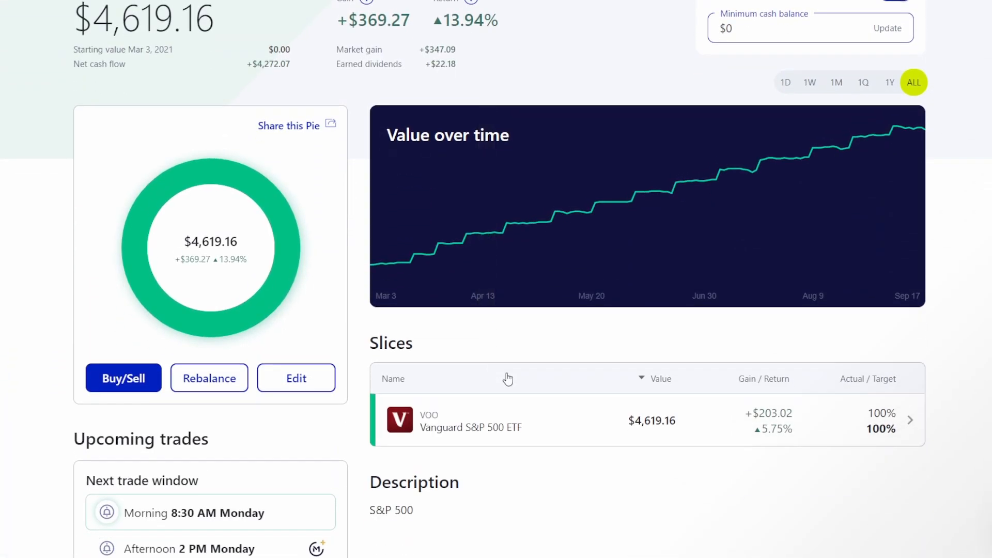
{"action": "scroll", "coordinate": [559, 379], "scroll_direction": "up", "scroll_amount": 5}
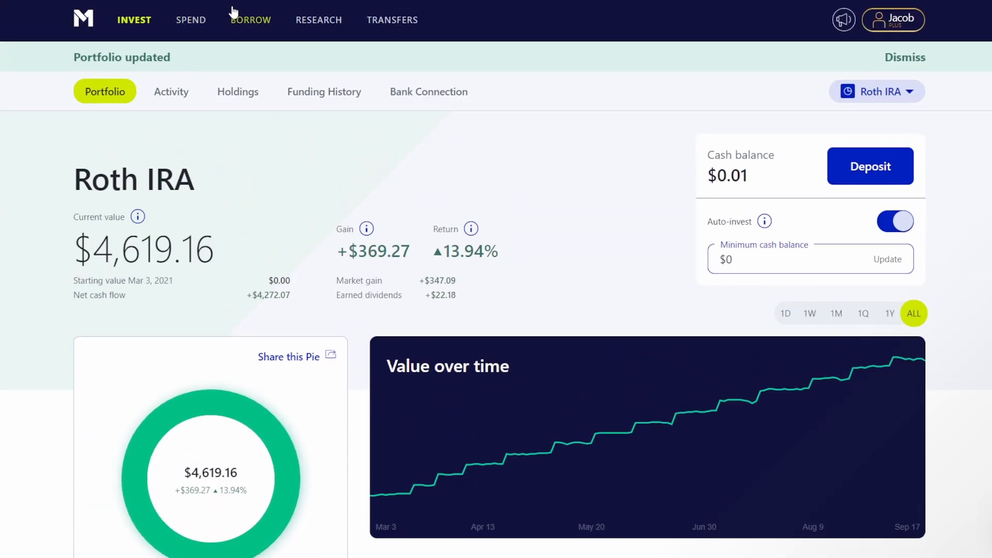
Try adding Apple from the stock research list to the Roth IRA pie, and exit the editor without saving.
{"action": "left_click", "coordinate": [316, 21]}
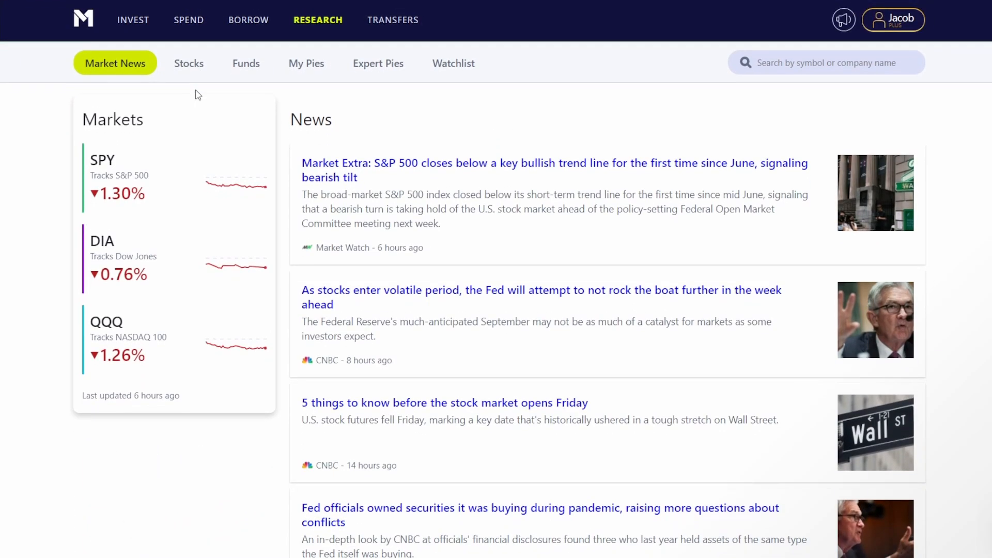
{"action": "left_click", "coordinate": [193, 66]}
{"action": "left_click", "coordinate": [362, 179]}
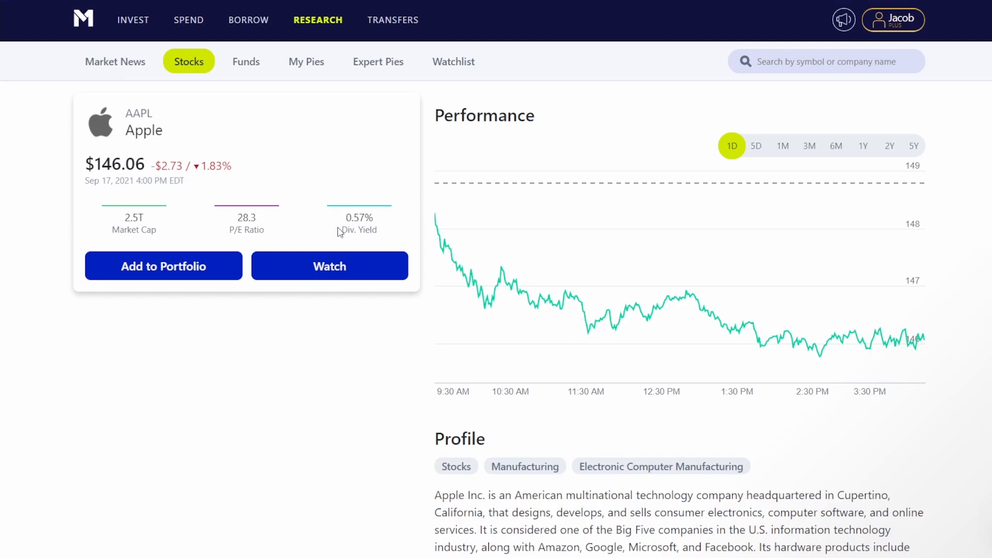
{"action": "left_click", "coordinate": [206, 276]}
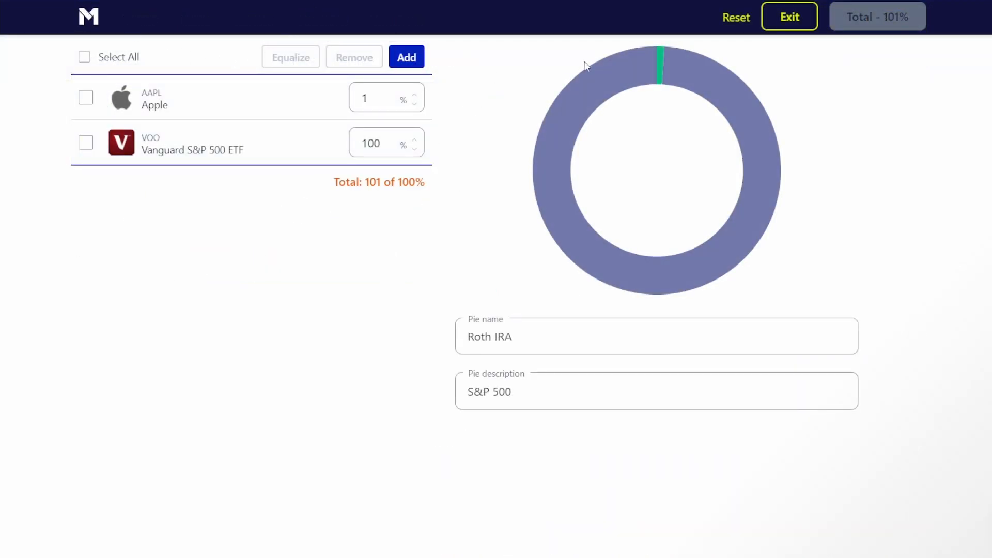
{"action": "left_click", "coordinate": [791, 20]}
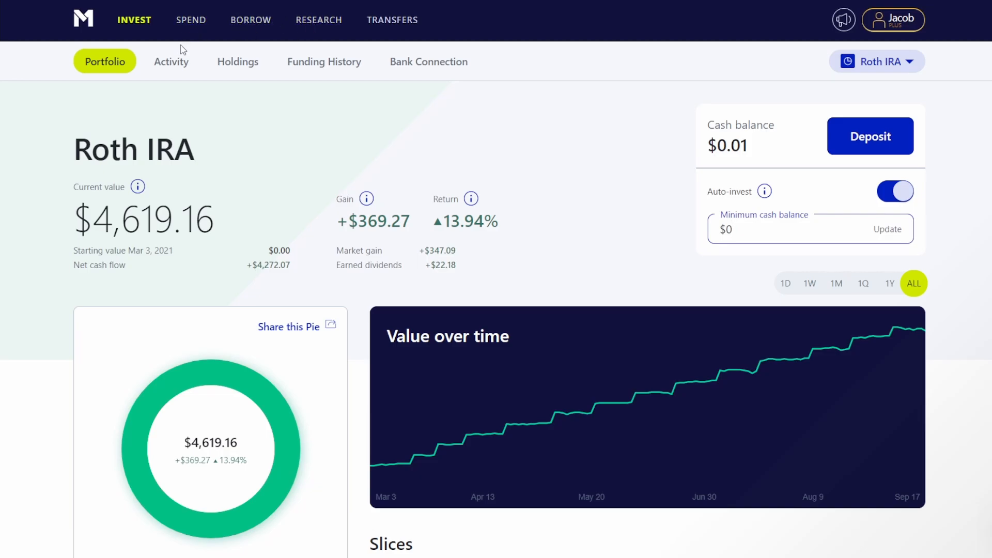
{"action": "scroll", "coordinate": [183, 60], "scroll_direction": "down", "scroll_amount": 5}
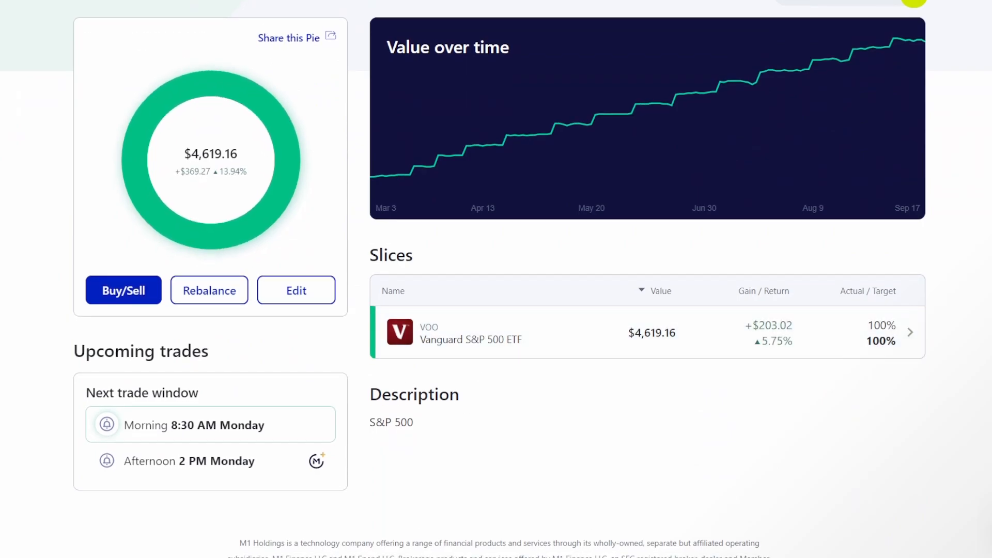
{"action": "scroll", "coordinate": [278, 238], "scroll_direction": "up", "scroll_amount": 5}
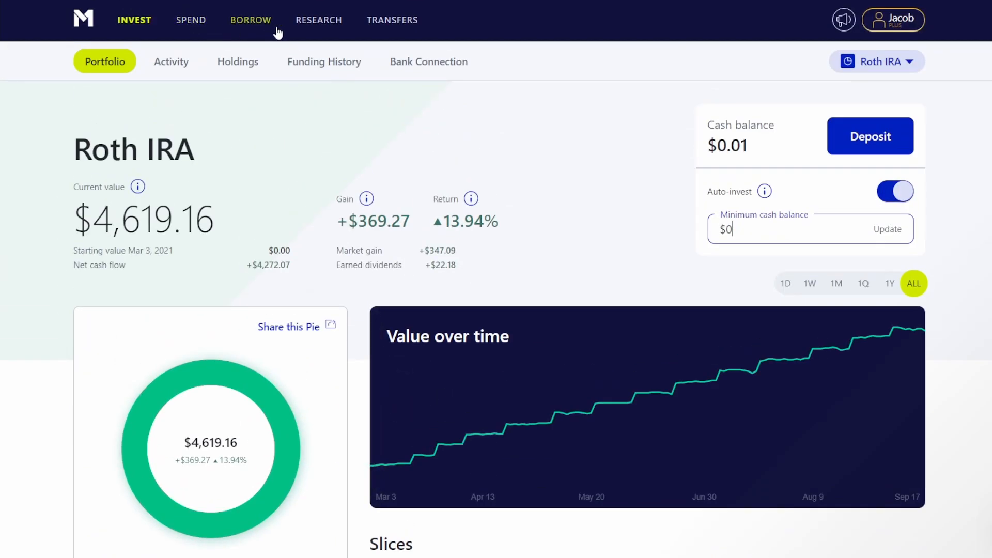
Open the Dividend ETFs pie among the self-made pies and examine its profile and slices.
{"action": "left_click", "coordinate": [316, 23]}
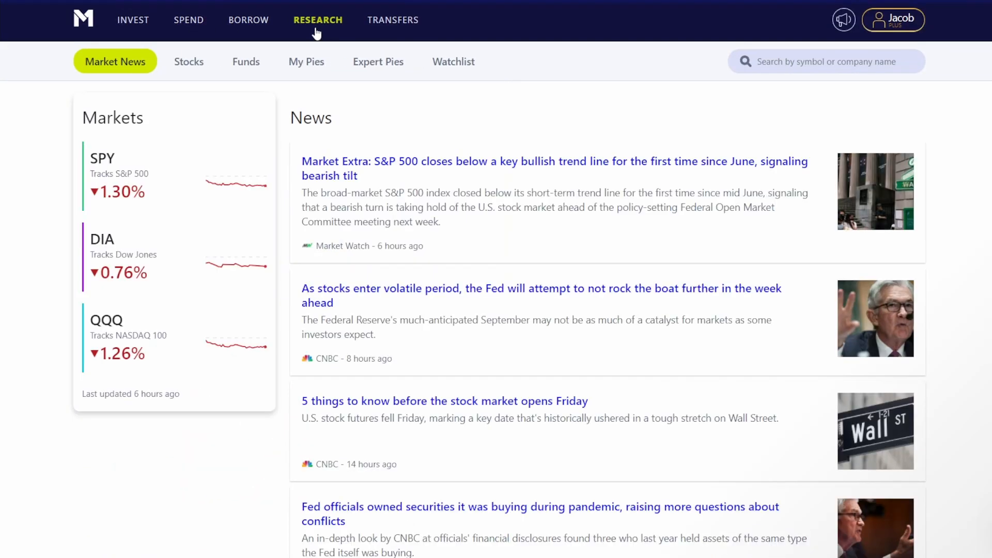
{"action": "left_click", "coordinate": [284, 64]}
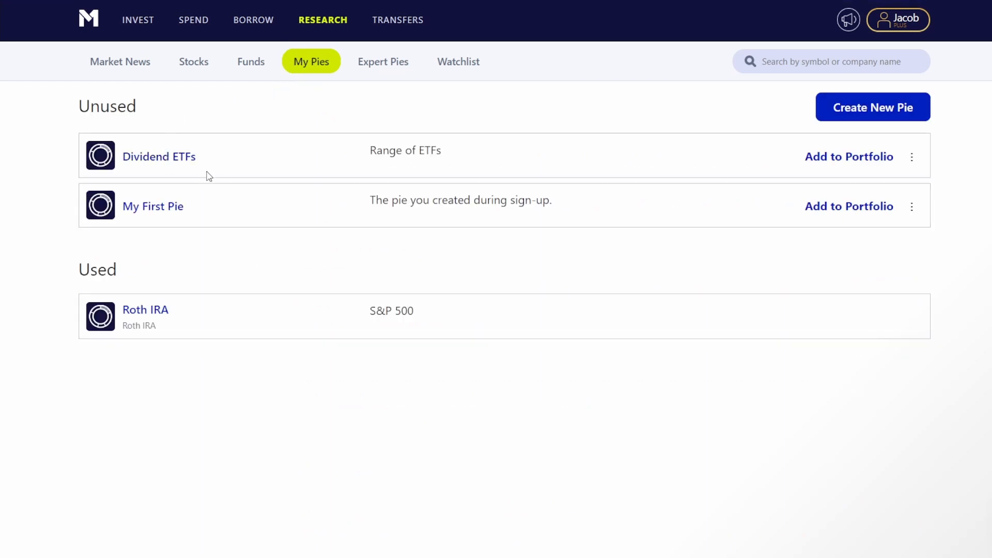
{"action": "left_click", "coordinate": [156, 166]}
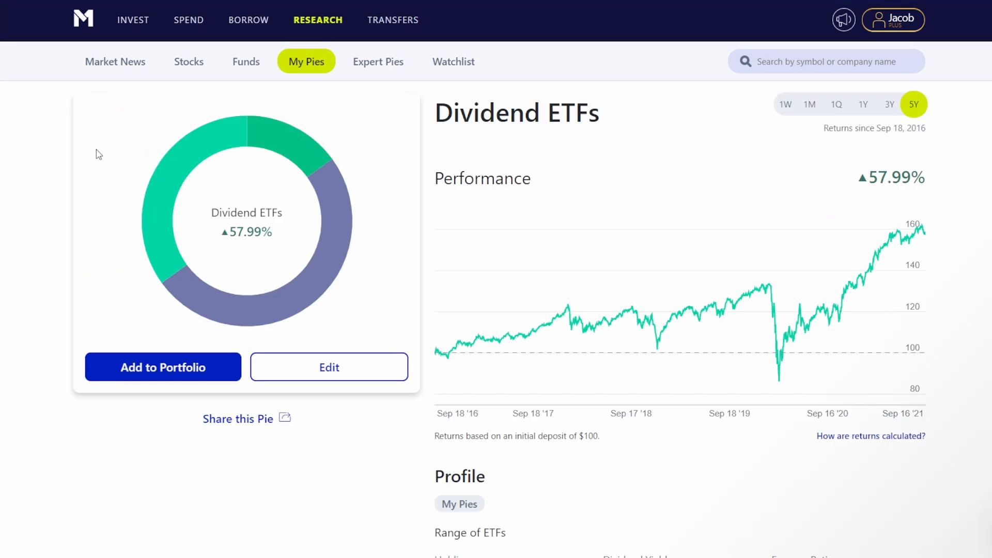
{"action": "scroll", "coordinate": [96, 150], "scroll_direction": "down", "scroll_amount": 5}
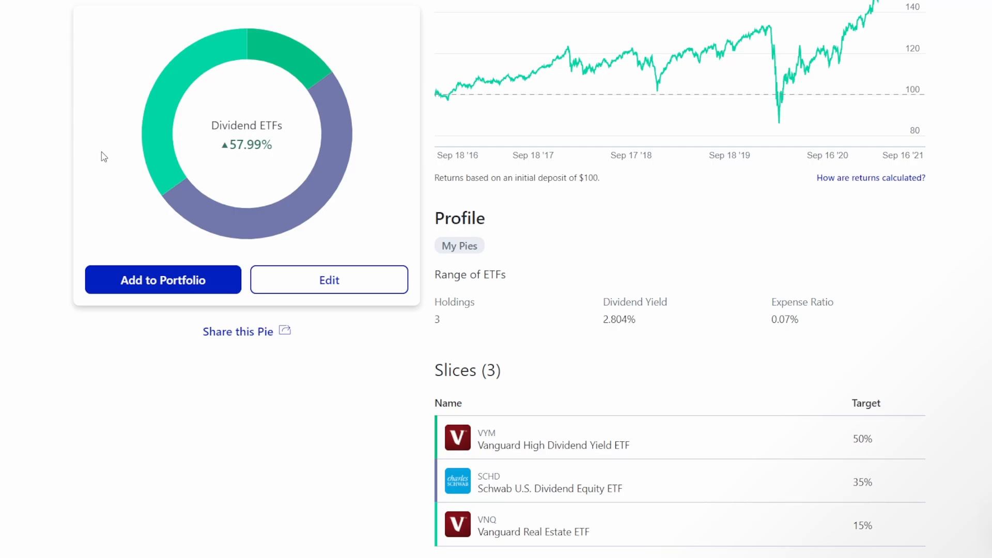
Add the Dividend ETFs pie to the Roth IRA portfolio at 3% and reduce Vanguard S&P 500 ETF to 97%.
{"action": "left_click", "coordinate": [164, 288]}
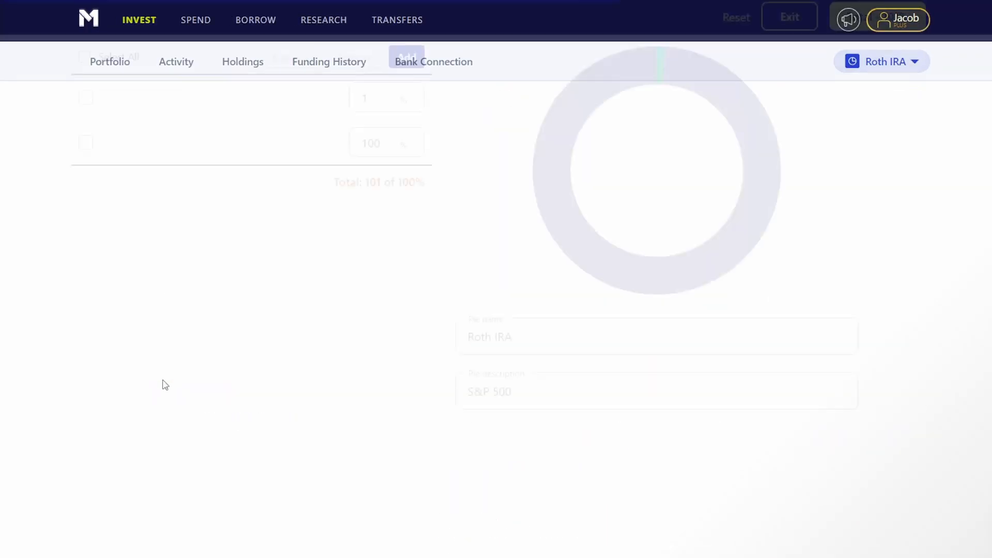
{"action": "left_click", "coordinate": [414, 149]}
{"action": "left_click", "coordinate": [413, 149]}
{"action": "left_click", "coordinate": [413, 149]}
{"action": "left_click", "coordinate": [415, 95]}
{"action": "left_click", "coordinate": [414, 95]}
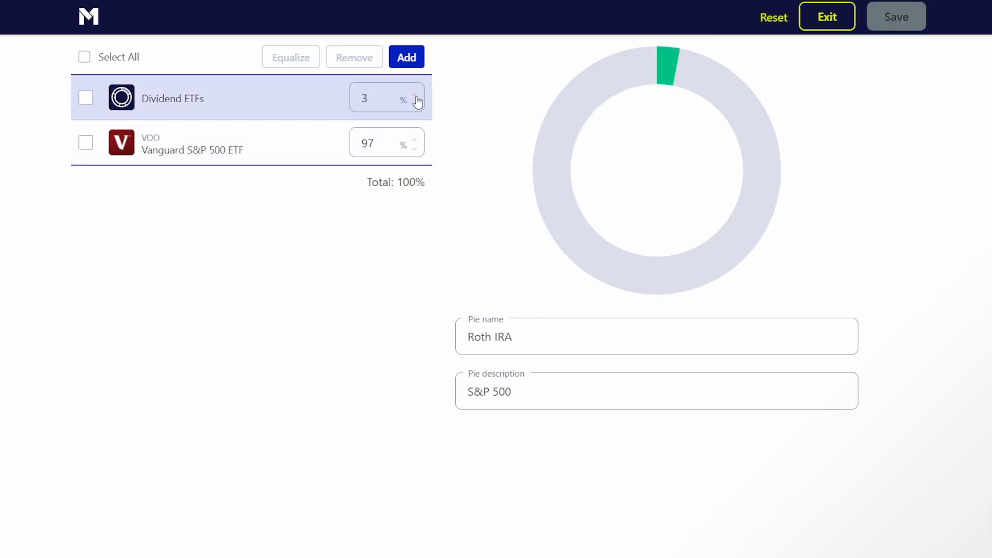
Save the Roth IRA pie with Dividend ETFs at 3% and Vanguard S&P 500 ETF at 97%, and confirm the changes.
{"action": "left_click", "coordinate": [415, 67]}
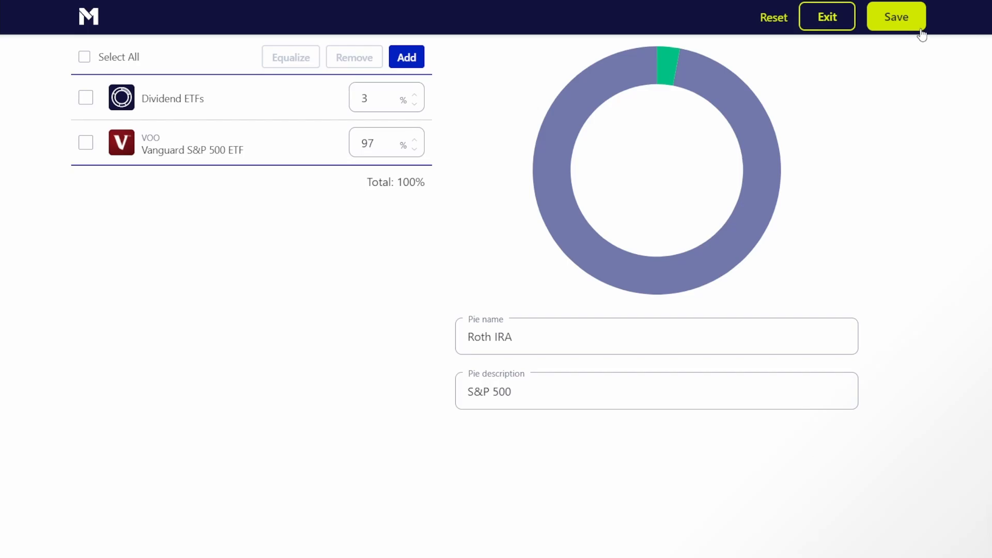
{"action": "left_click", "coordinate": [918, 27]}
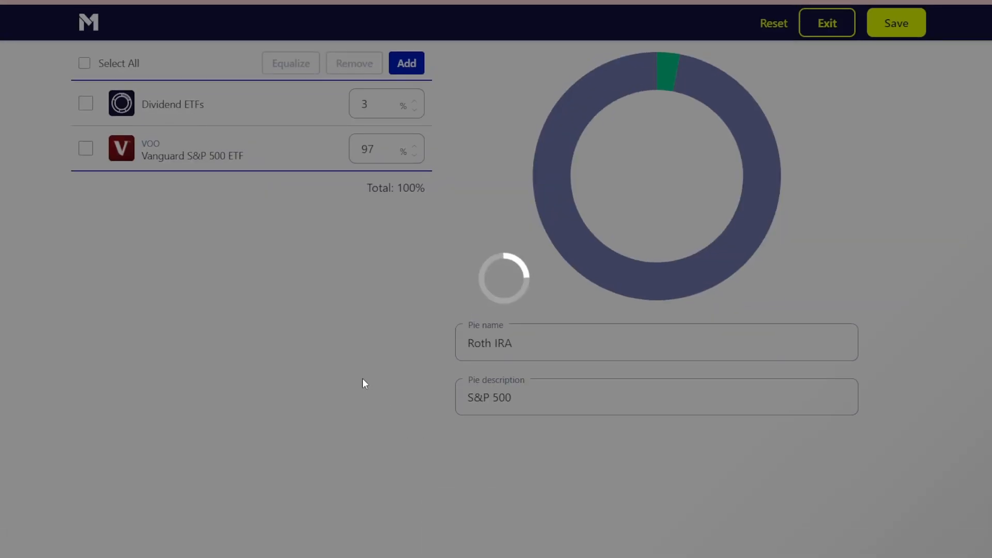
Open the Dividend ETFs slice of the Roth IRA portfolio, examine the funds inside it, and return to the portfolio.
{"action": "scroll", "coordinate": [284, 275], "scroll_direction": "down", "scroll_amount": 6}
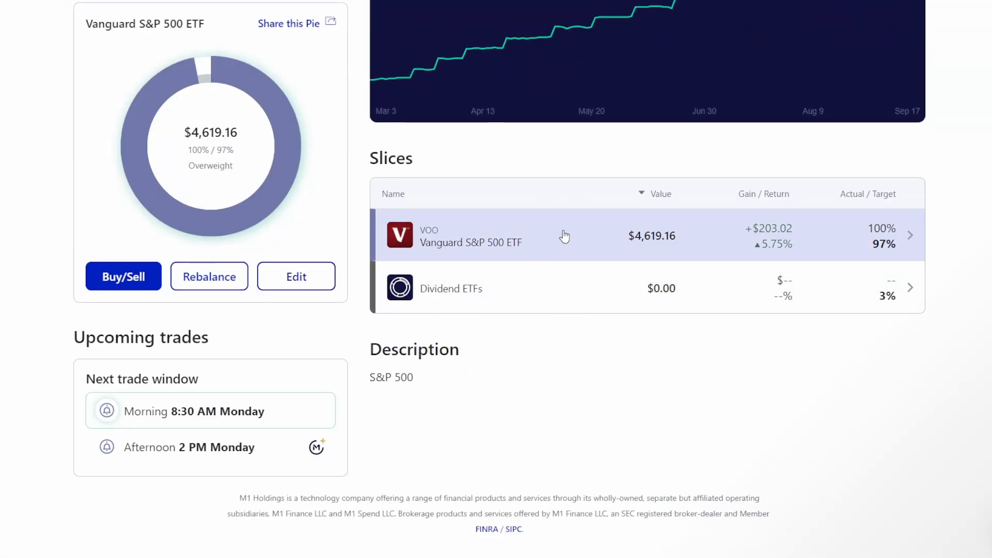
{"action": "left_click", "coordinate": [468, 309]}
{"action": "scroll", "coordinate": [432, 288], "scroll_direction": "down", "scroll_amount": 6}
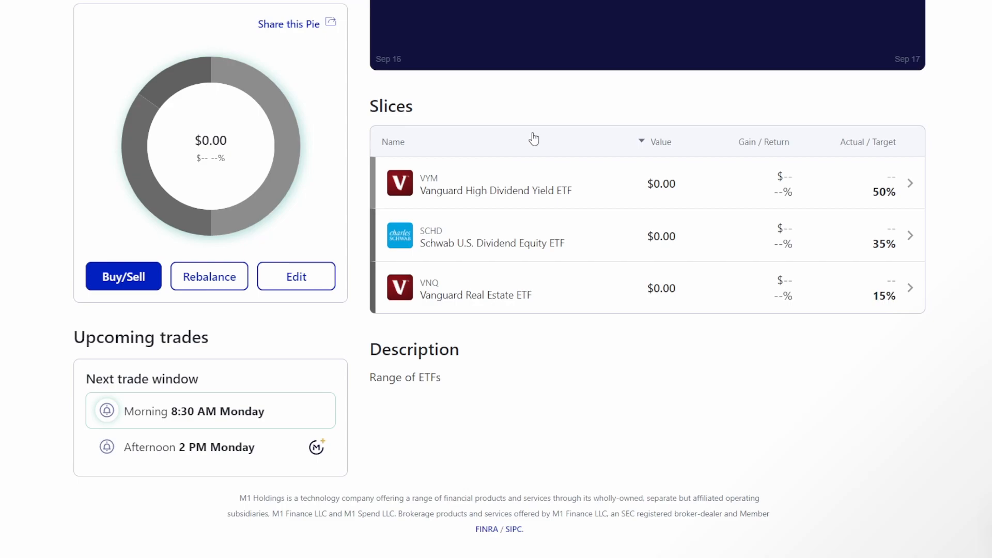
{"action": "key", "text": "alt+Left"}
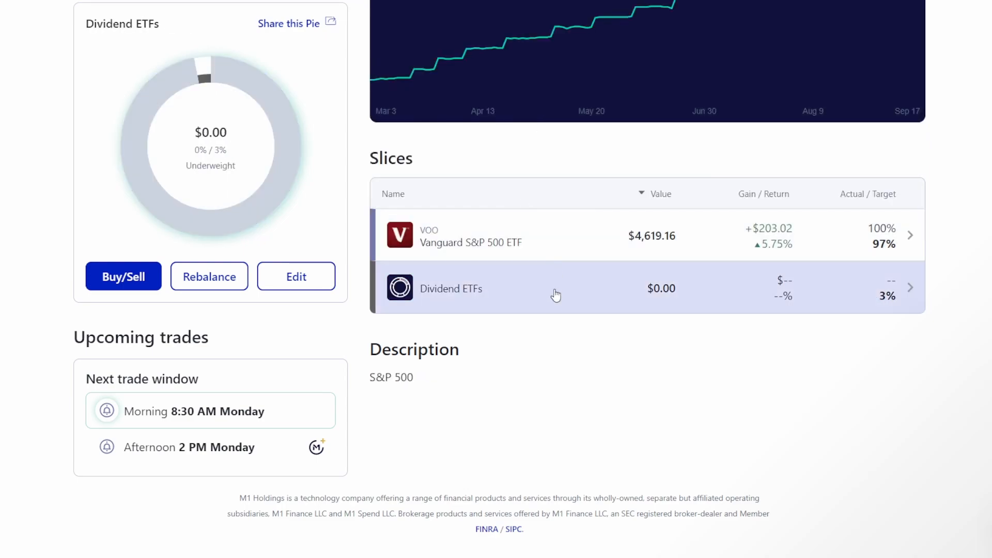
Remove Dividend ETFs from the Roth IRA pie, raise Vanguard S&P 500 ETF to 100%, and save and confirm the changes.
{"action": "left_click", "coordinate": [289, 281]}
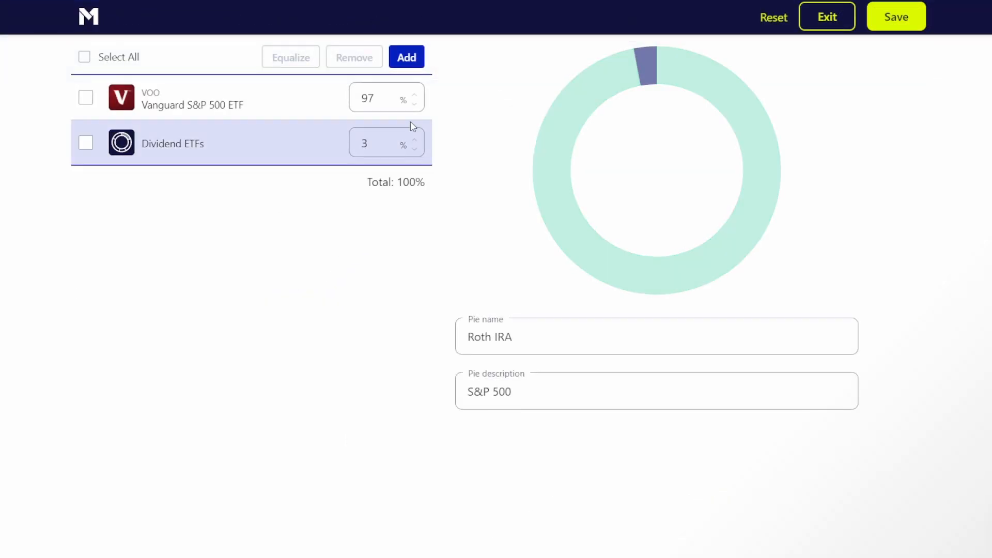
{"action": "left_click", "coordinate": [414, 149]}
{"action": "left_click", "coordinate": [85, 143]}
{"action": "left_click", "coordinate": [354, 57]}
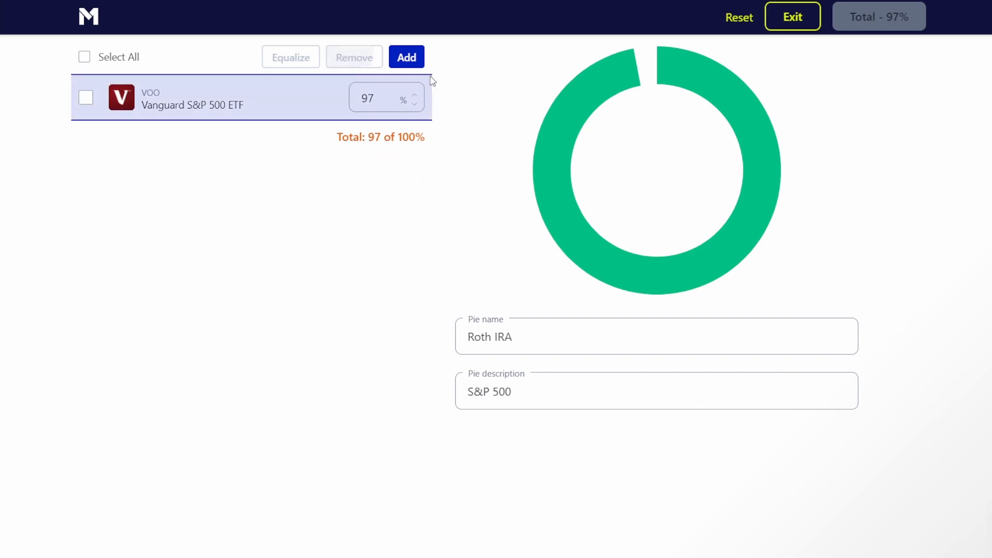
{"action": "left_click", "coordinate": [415, 95]}
{"action": "left_click", "coordinate": [414, 95]}
{"action": "left_click", "coordinate": [415, 95]}
{"action": "left_click", "coordinate": [896, 18]}
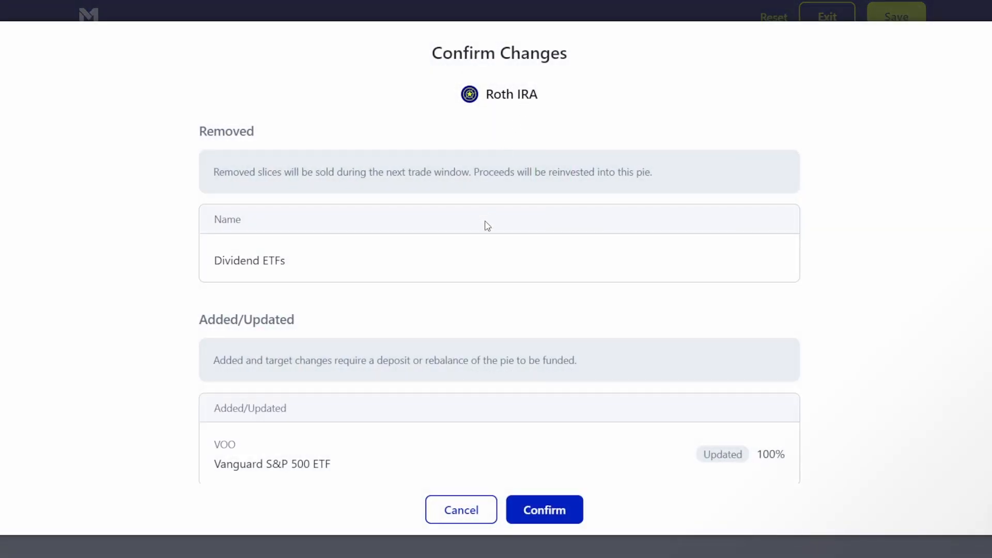
{"action": "left_click", "coordinate": [571, 503]}
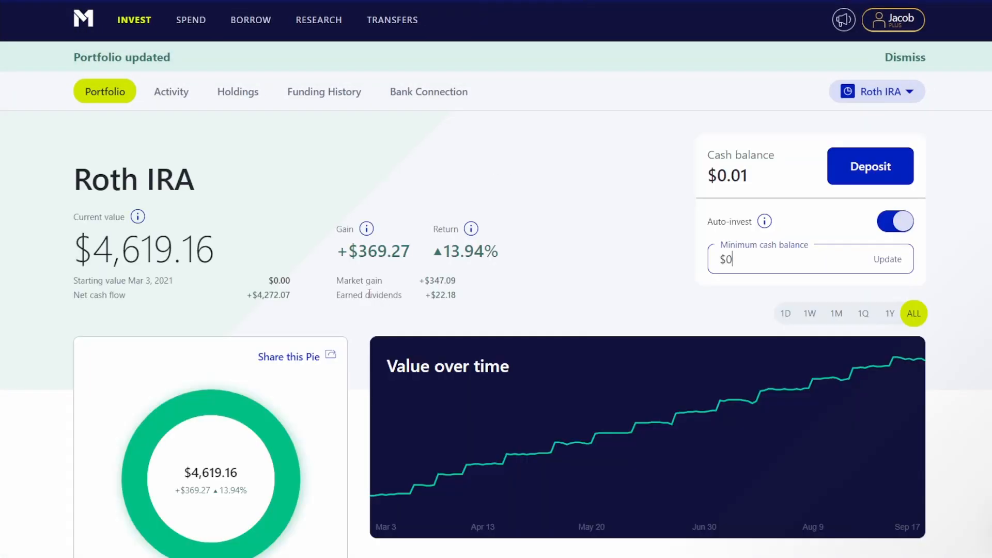
{"action": "scroll", "coordinate": [369, 293], "scroll_direction": "down", "scroll_amount": 2}
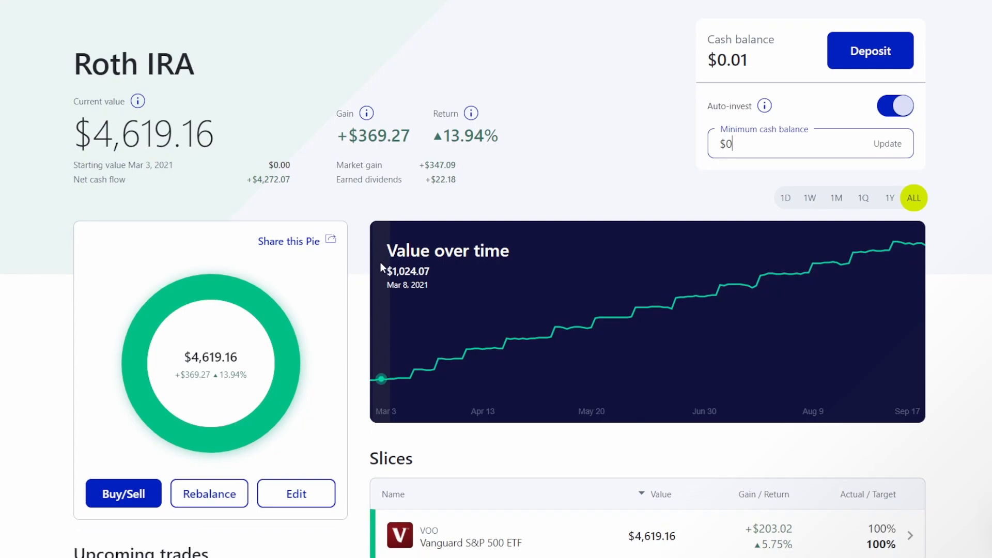
{"action": "scroll", "coordinate": [381, 266], "scroll_direction": "down", "scroll_amount": 1}
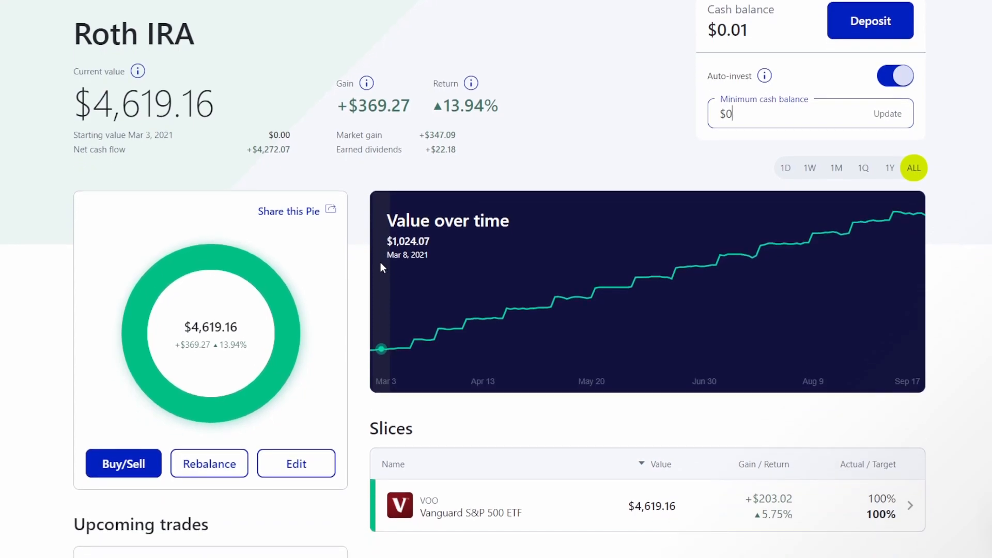